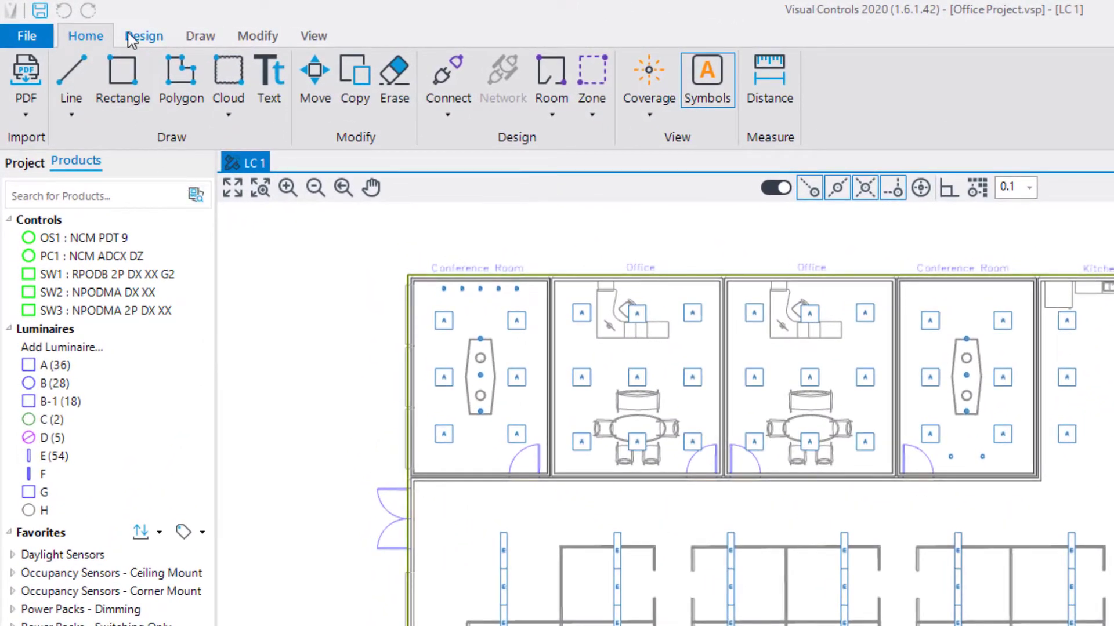
Step: Tour the Design, Draw, Home, Modify and View ribbon tabs, ending on the product Labels style dropdown
{"action": "left_click", "coordinate": [132, 37]}
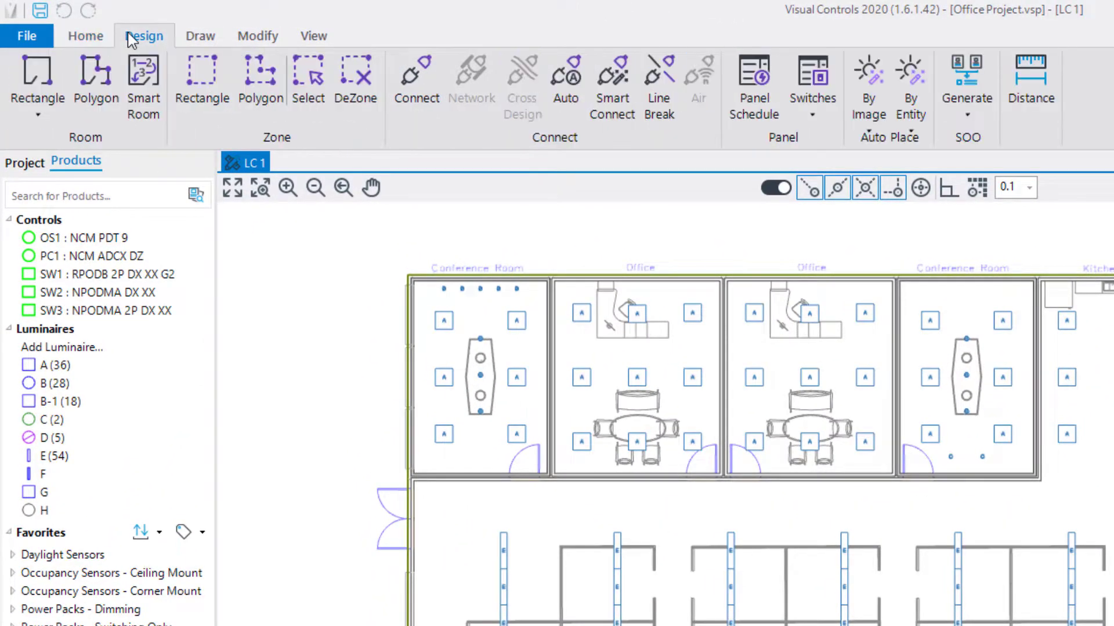
{"action": "left_click", "coordinate": [200, 38]}
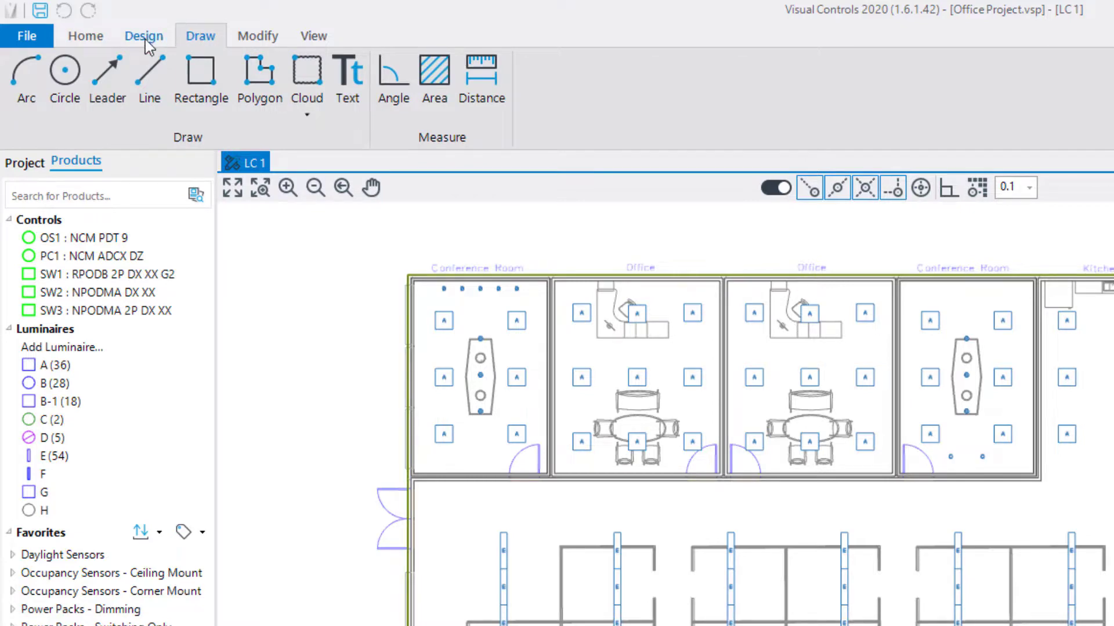
{"action": "left_click", "coordinate": [88, 41]}
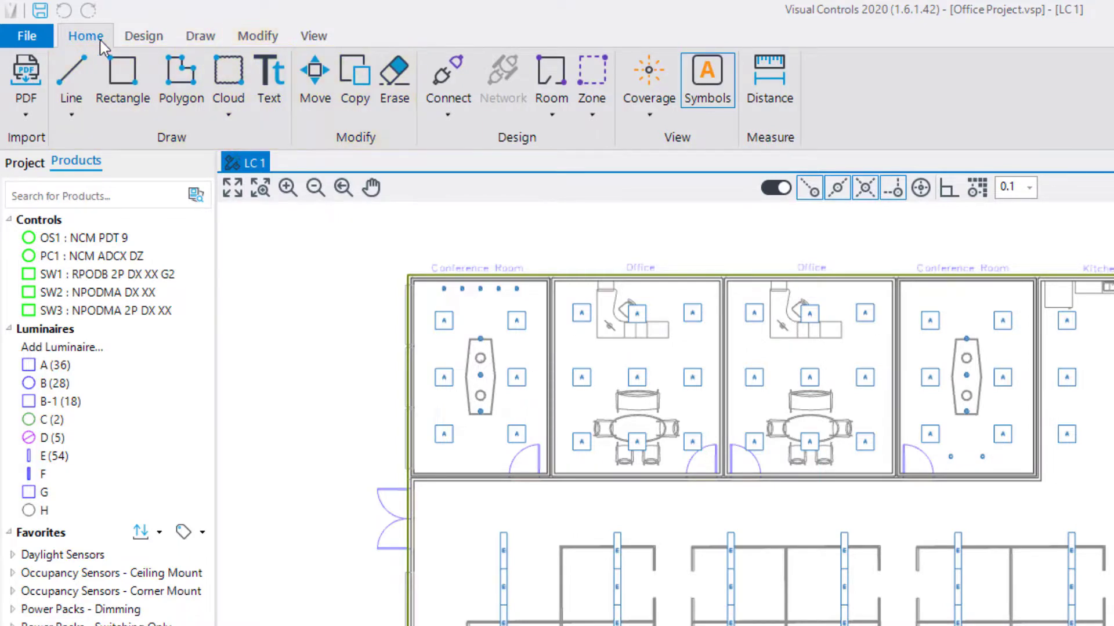
{"action": "left_click", "coordinate": [147, 44]}
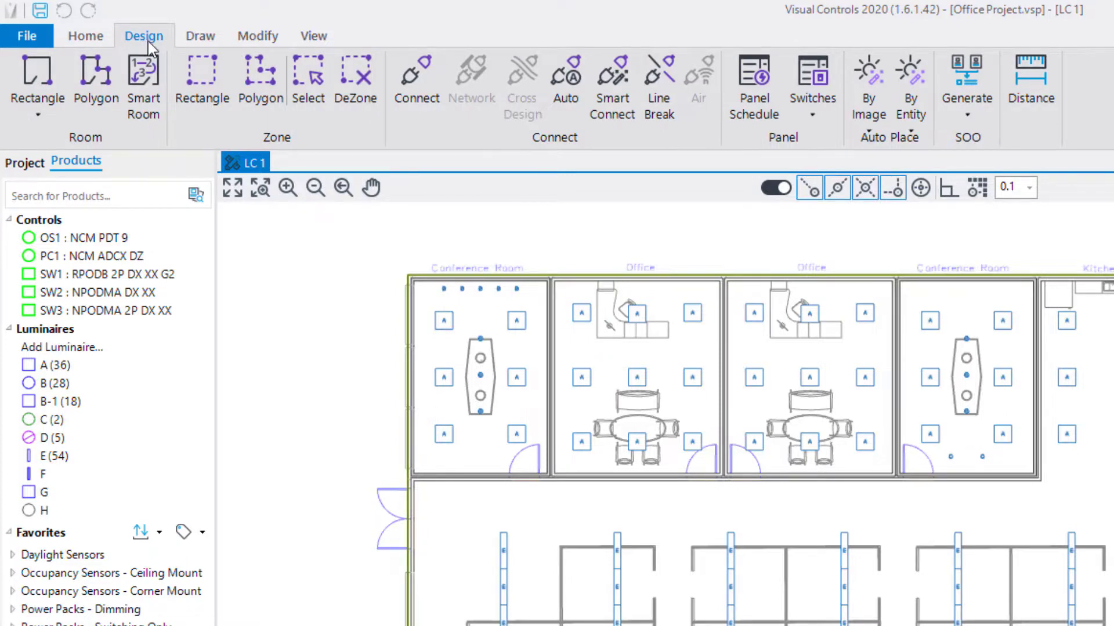
{"action": "left_click", "coordinate": [200, 39]}
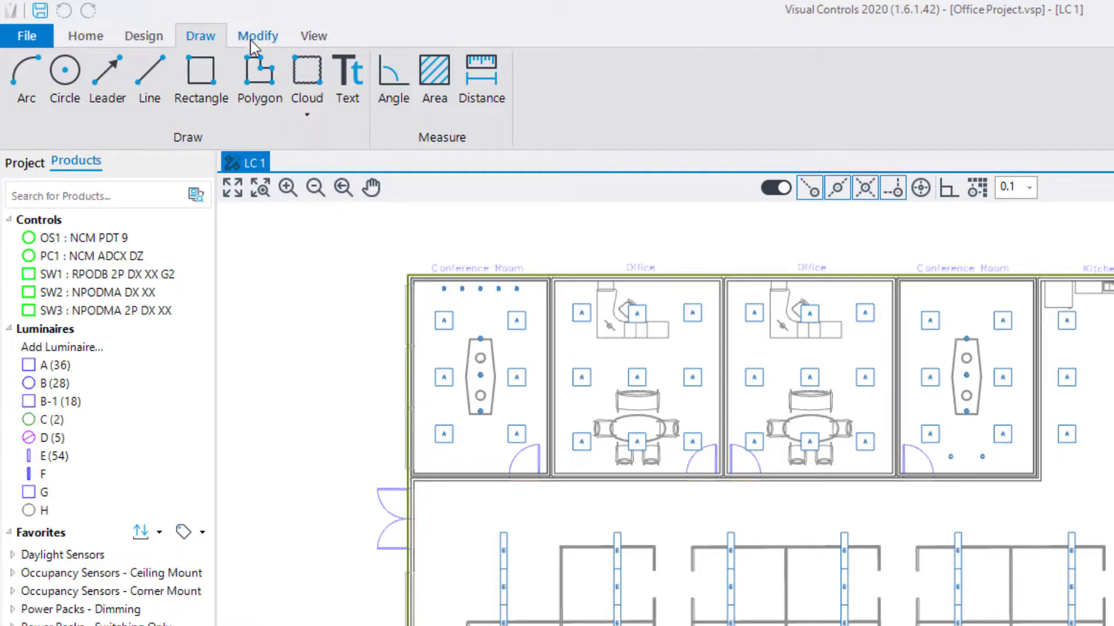
{"action": "left_click", "coordinate": [254, 45]}
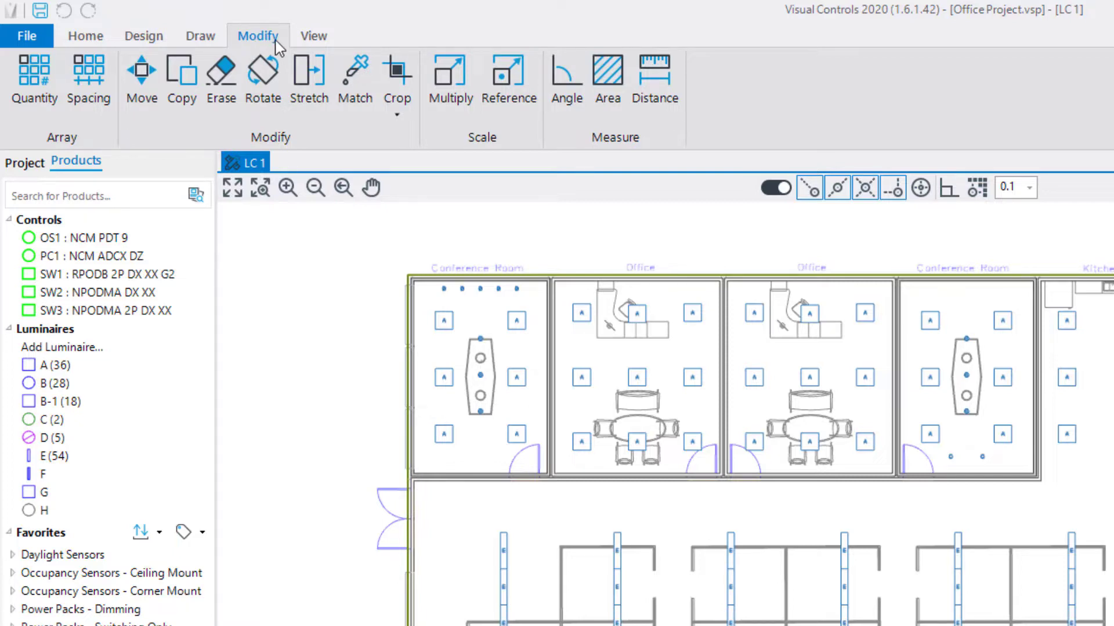
{"action": "left_click", "coordinate": [315, 41]}
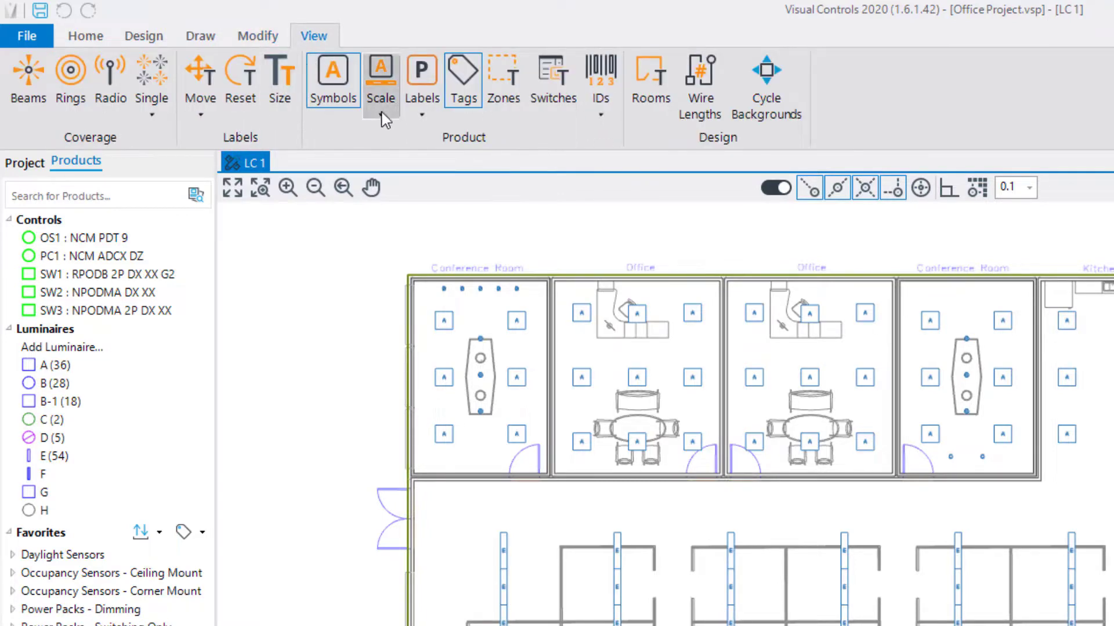
{"action": "left_click", "coordinate": [412, 113]}
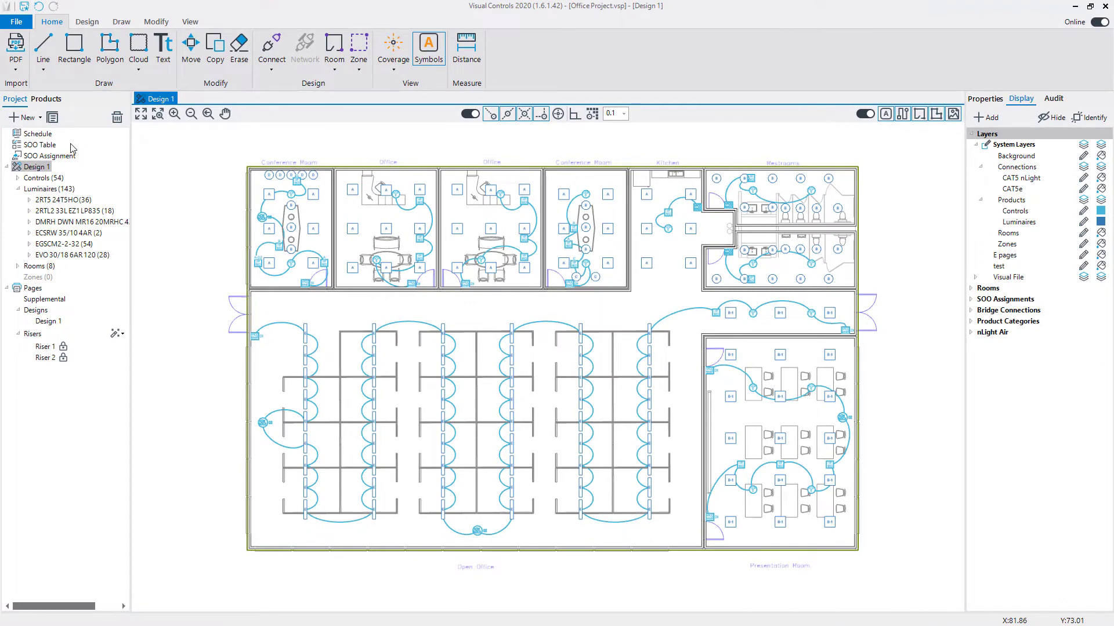
Step: View the Schedule and SOO Table, then the Design 1 plan, its print page and Riser 1
{"action": "left_click", "coordinate": [51, 135]}
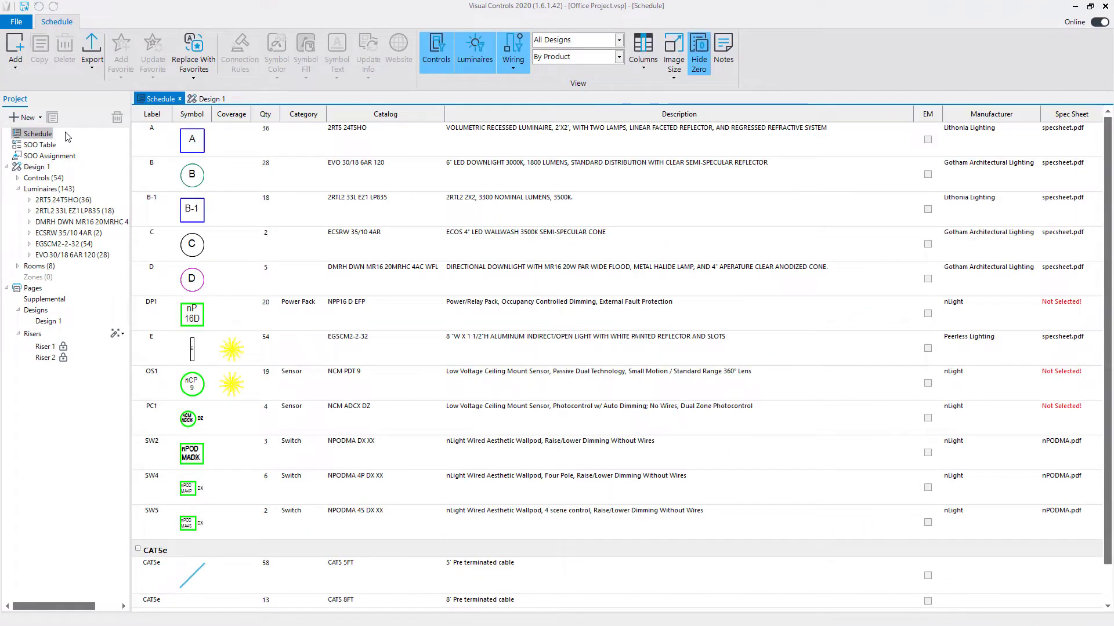
{"action": "left_click", "coordinate": [56, 147]}
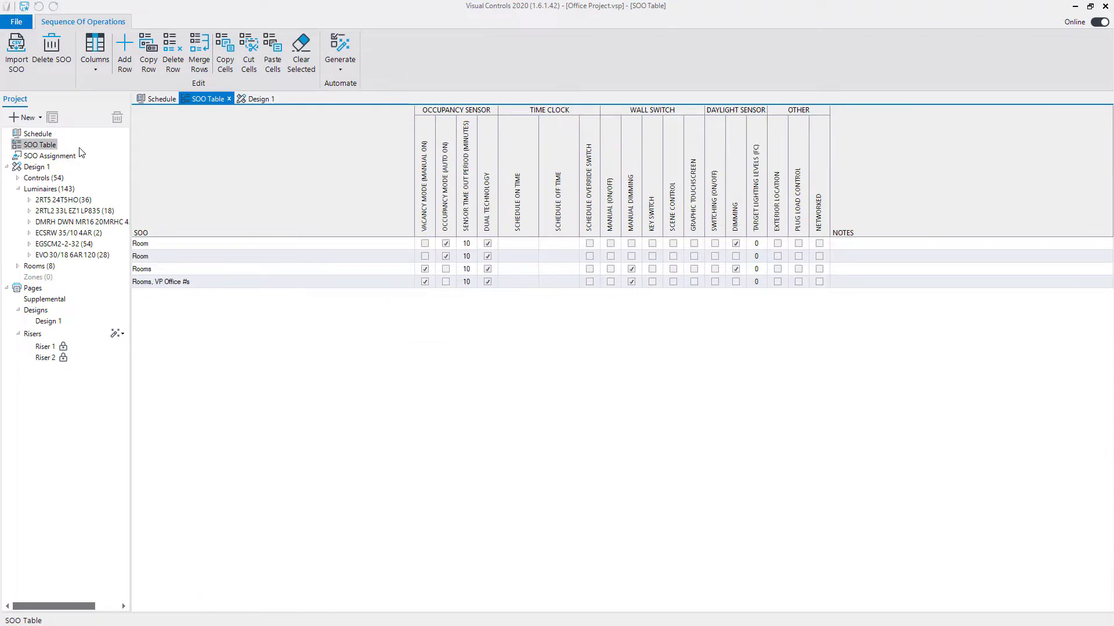
{"action": "left_click", "coordinate": [37, 168]}
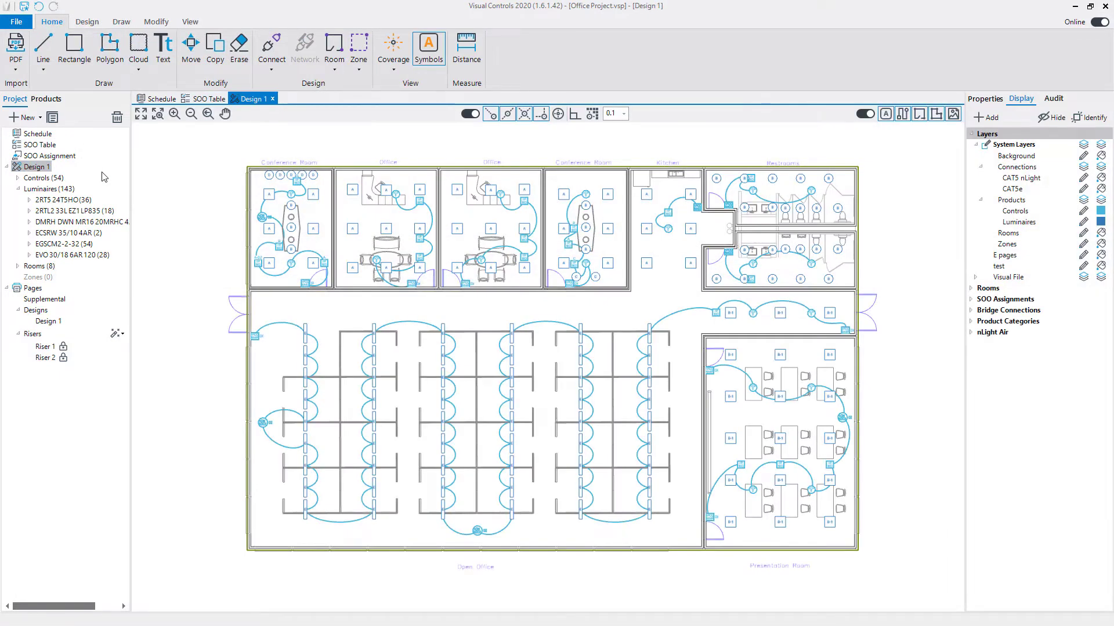
{"action": "left_click", "coordinate": [57, 321]}
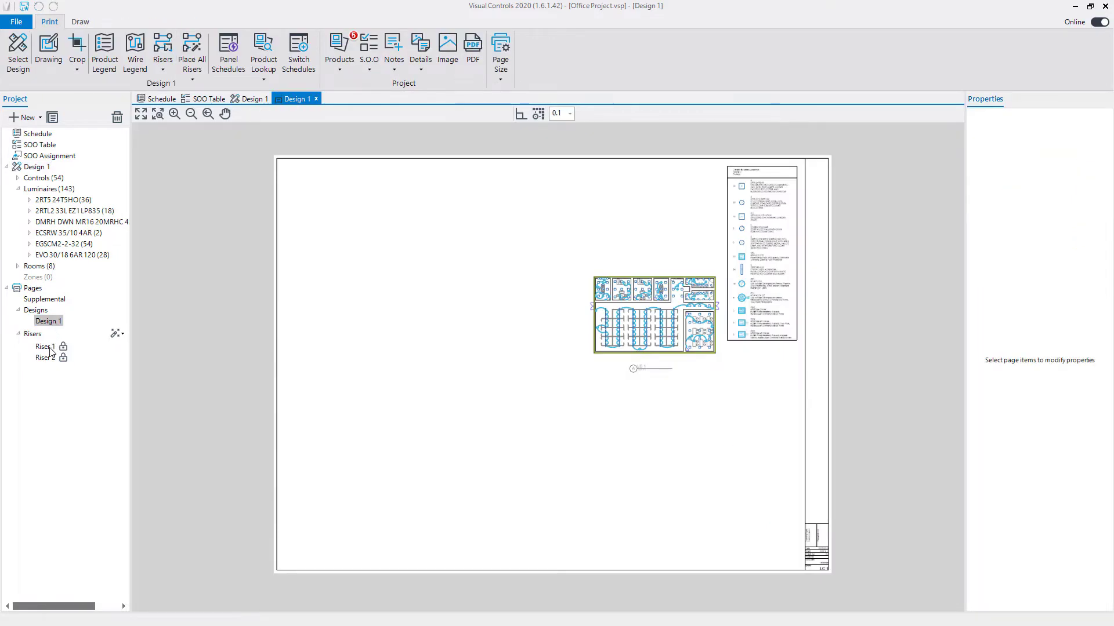
{"action": "left_click", "coordinate": [50, 348]}
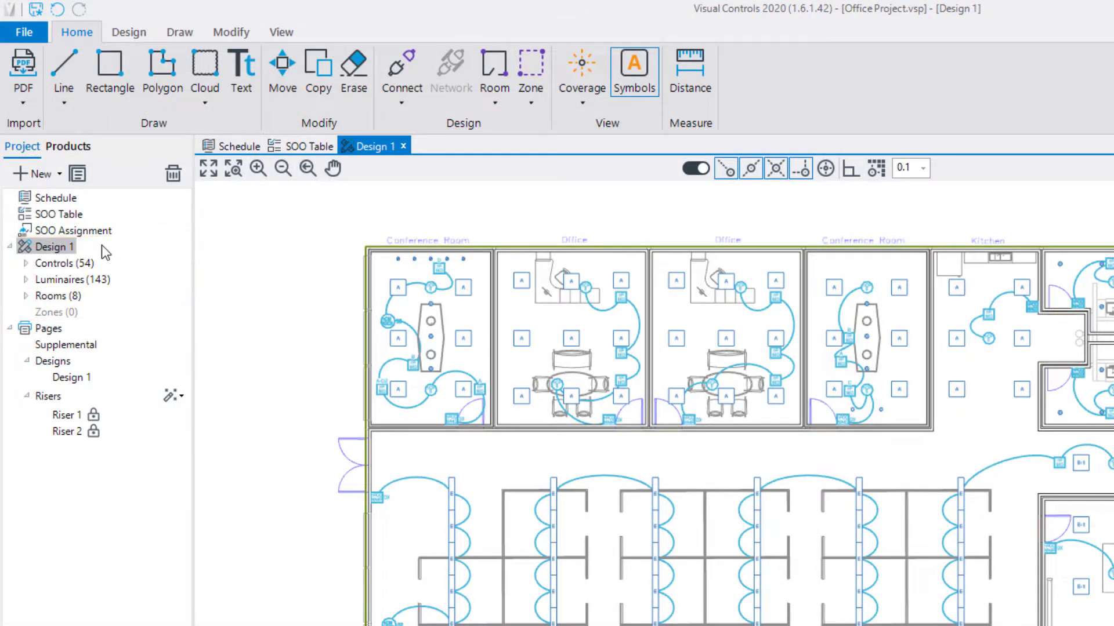
{"action": "left_click", "coordinate": [26, 263]}
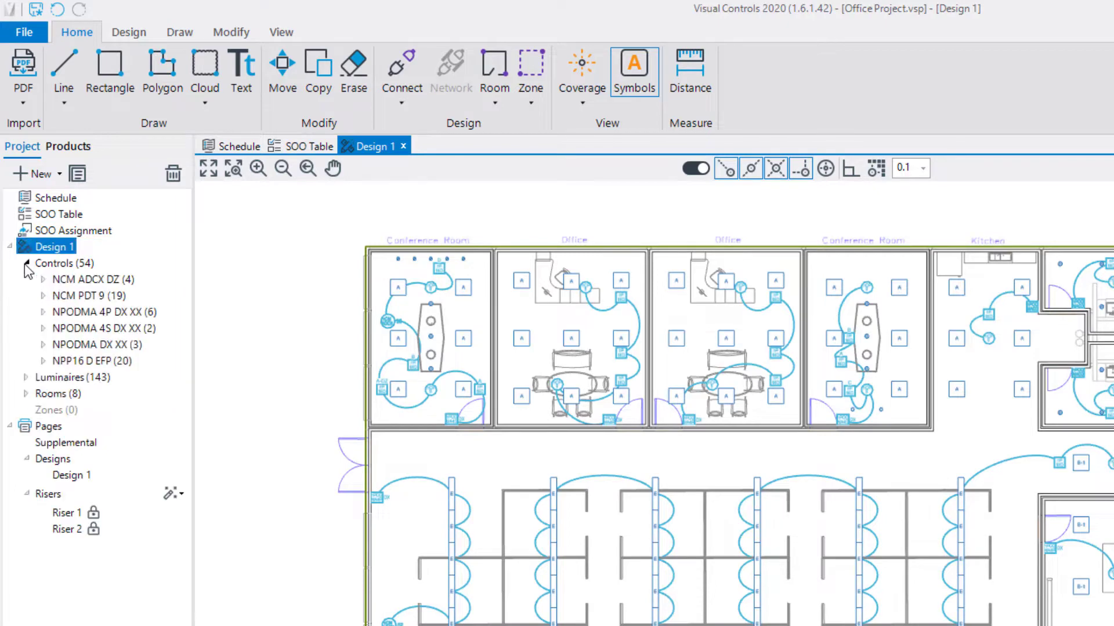
{"action": "left_click", "coordinate": [43, 279]}
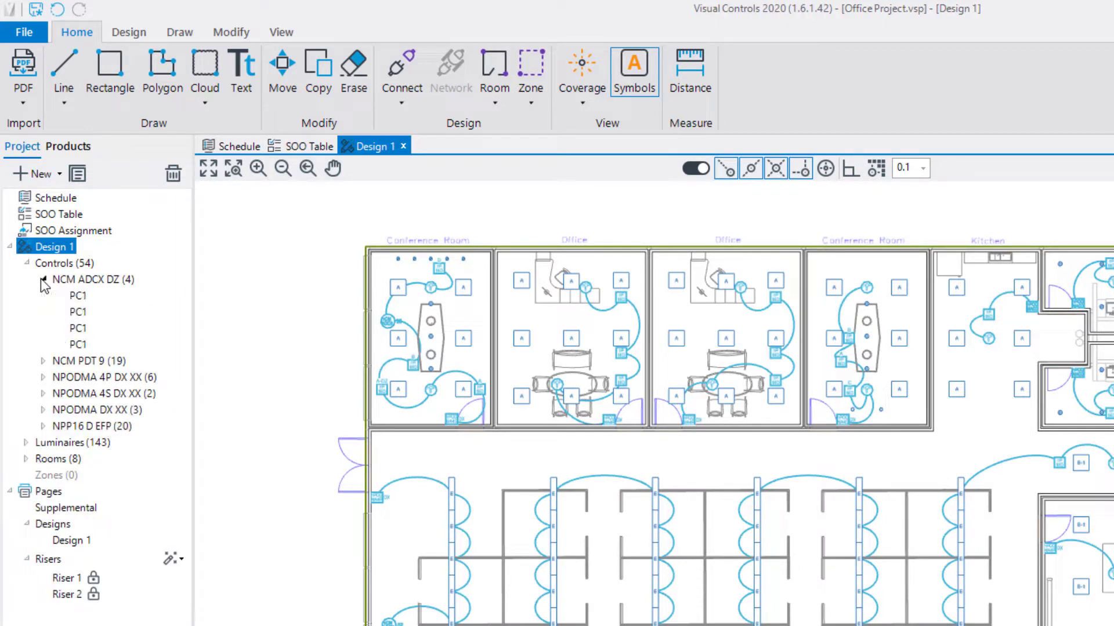
{"action": "left_click", "coordinate": [78, 296]}
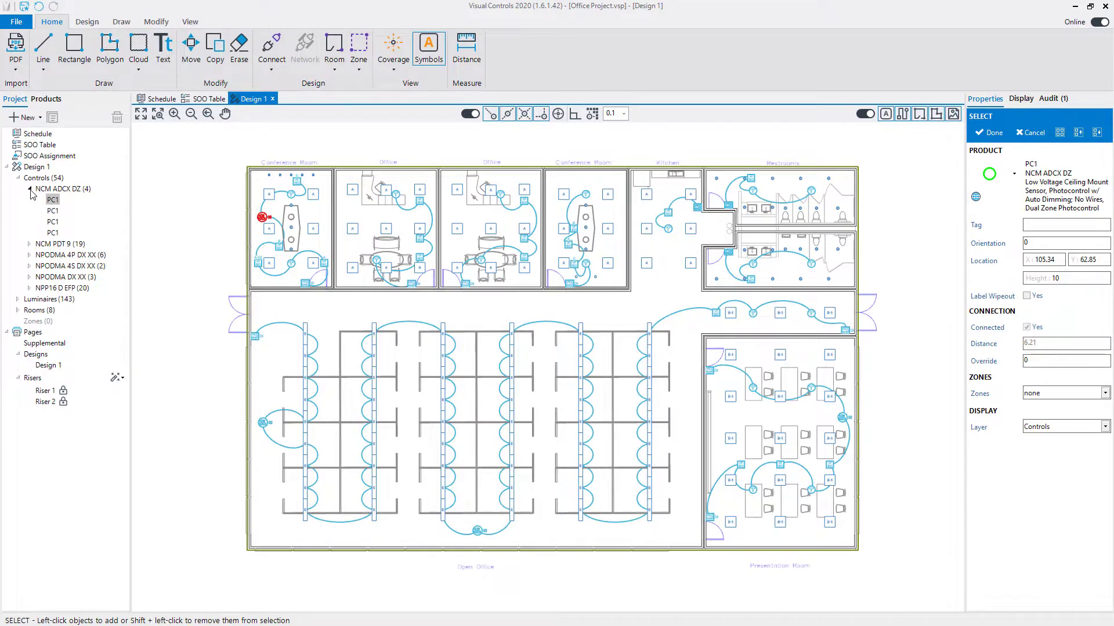
{"action": "left_click", "coordinate": [30, 190]}
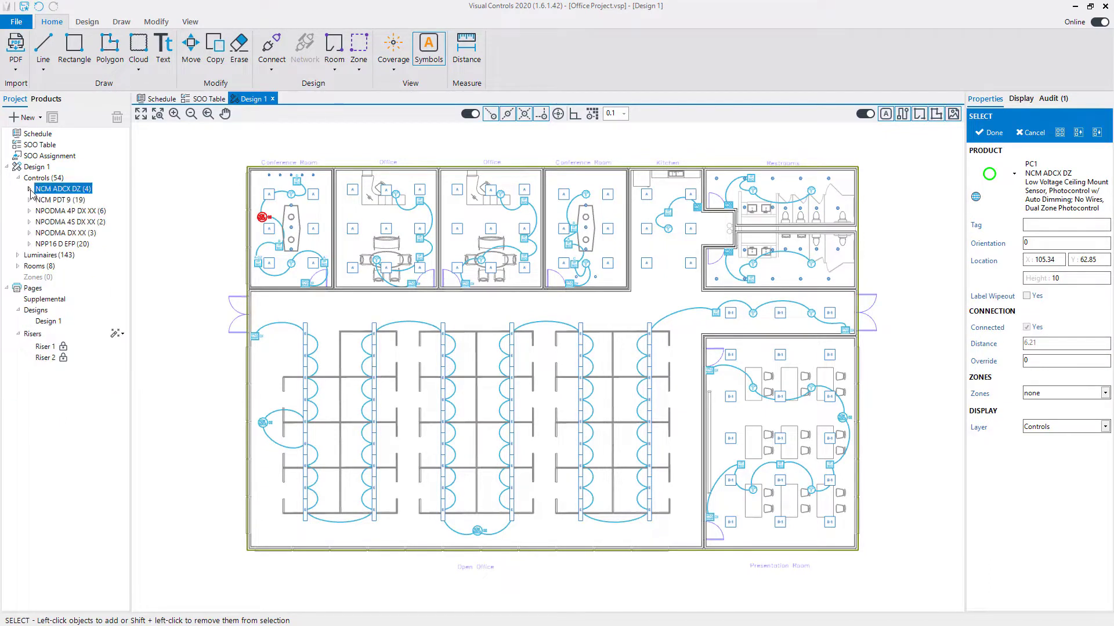
{"action": "left_click", "coordinate": [77, 193]}
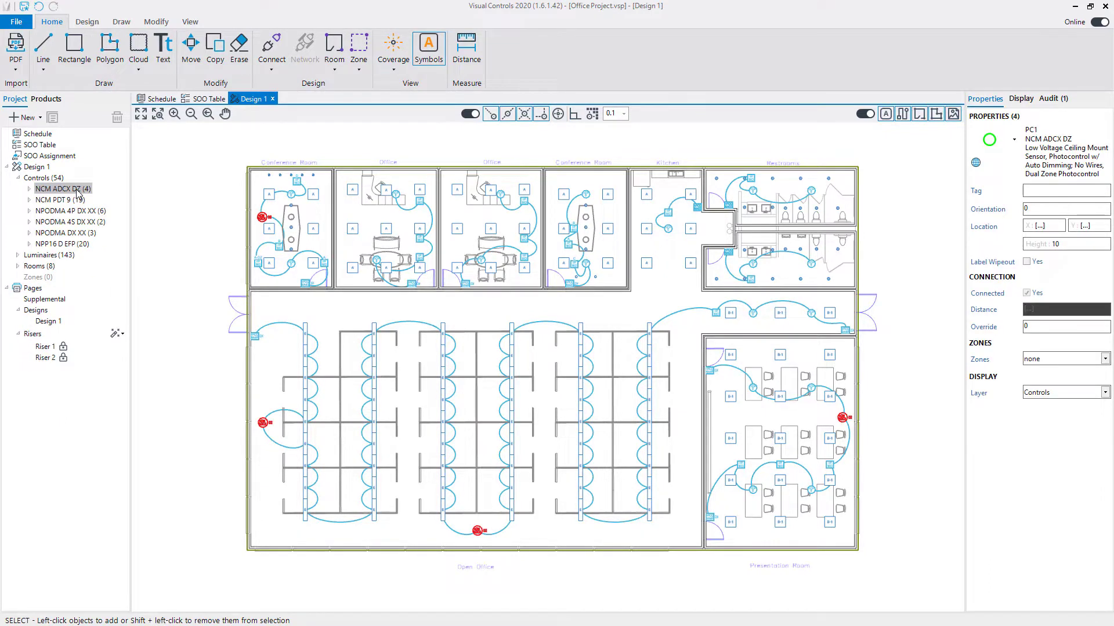
{"action": "double_click", "coordinate": [25, 178]}
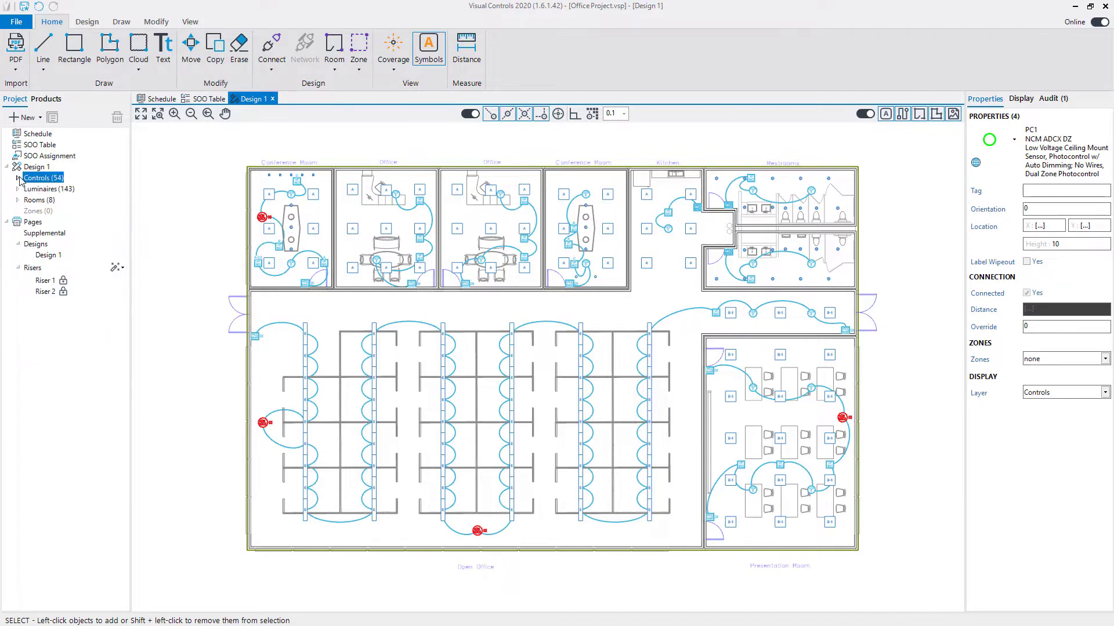
Step: Add a blank new design and rename Design 1 to 'Main Office'
{"action": "left_click", "coordinate": [41, 118]}
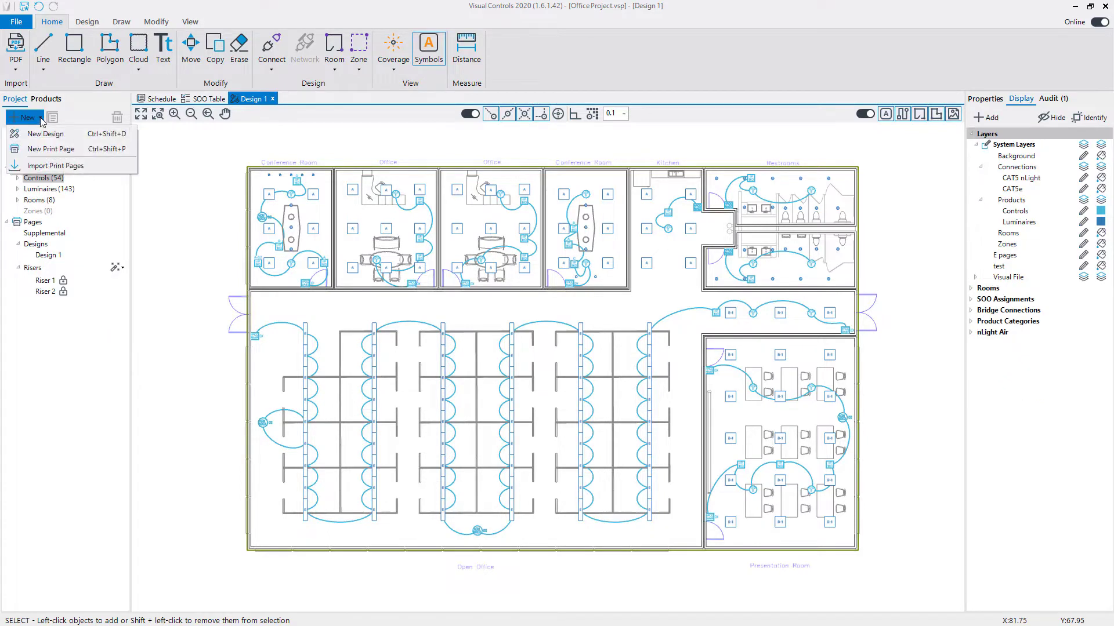
{"action": "left_click", "coordinate": [40, 134]}
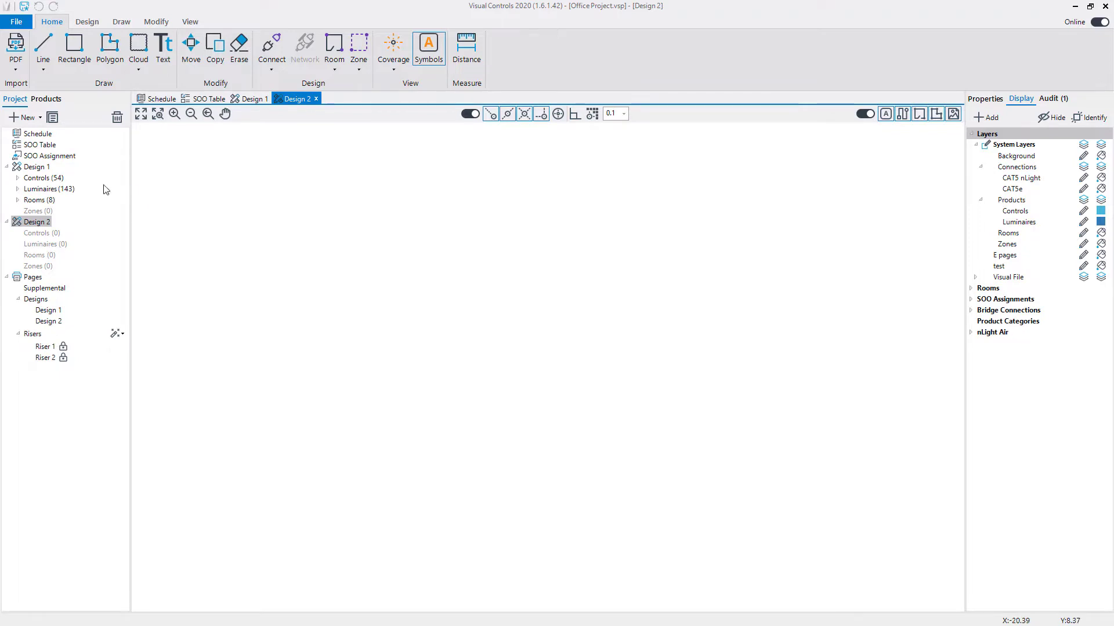
{"action": "left_click", "coordinate": [43, 167]}
{"action": "left_click", "coordinate": [44, 167]}
{"action": "type", "text": "Main Office"}
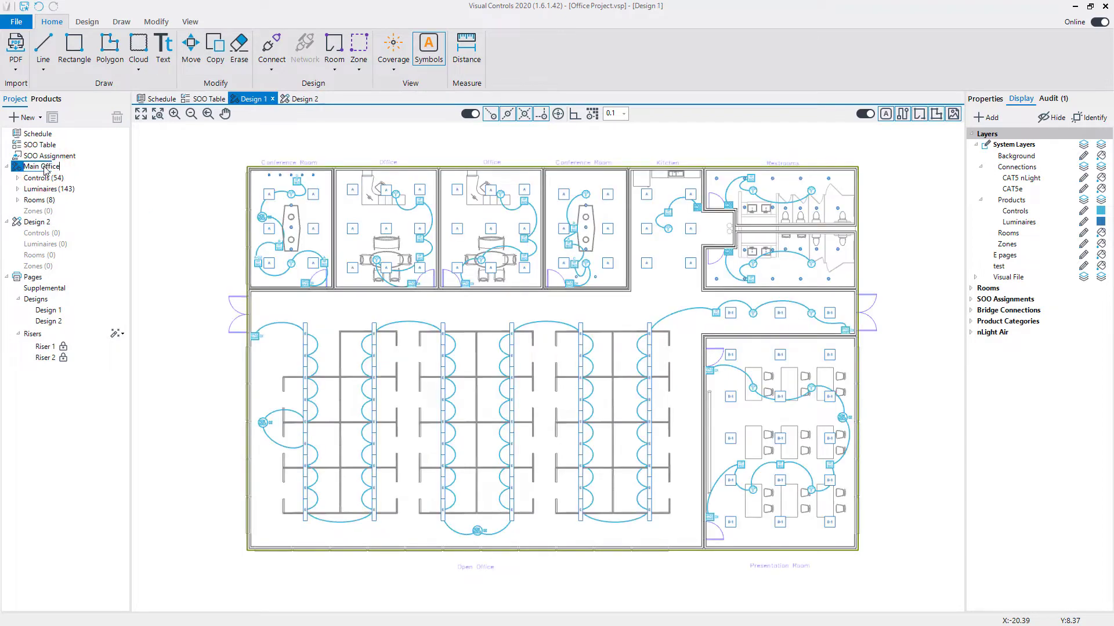
{"action": "key", "text": "Return"}
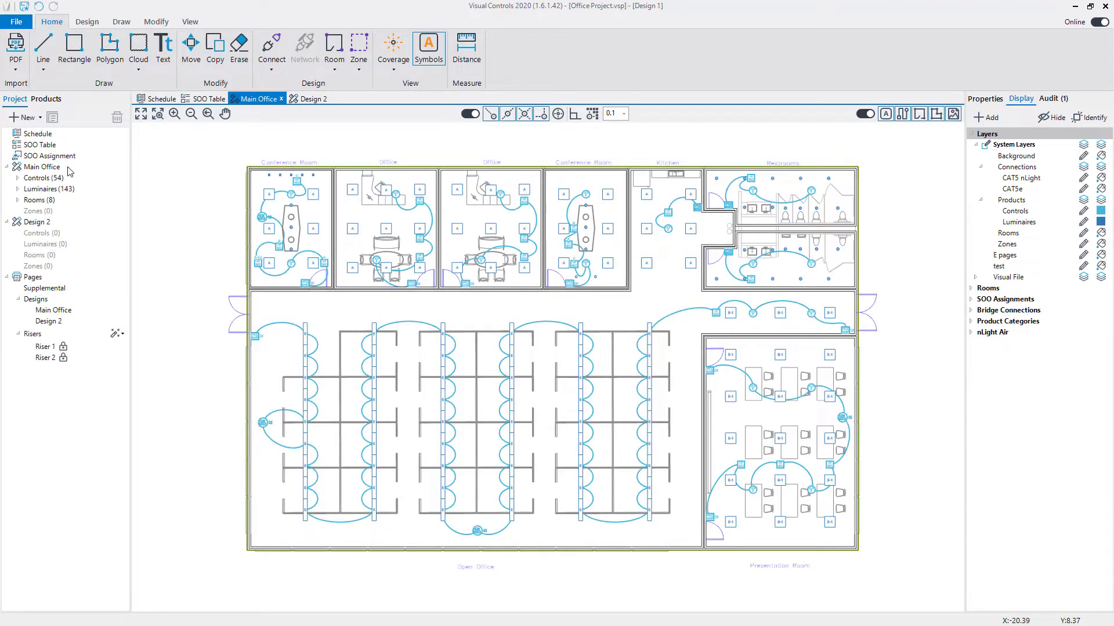
Step: Duplicate the Main Office design and add a new print page to the project
{"action": "left_click", "coordinate": [39, 168]}
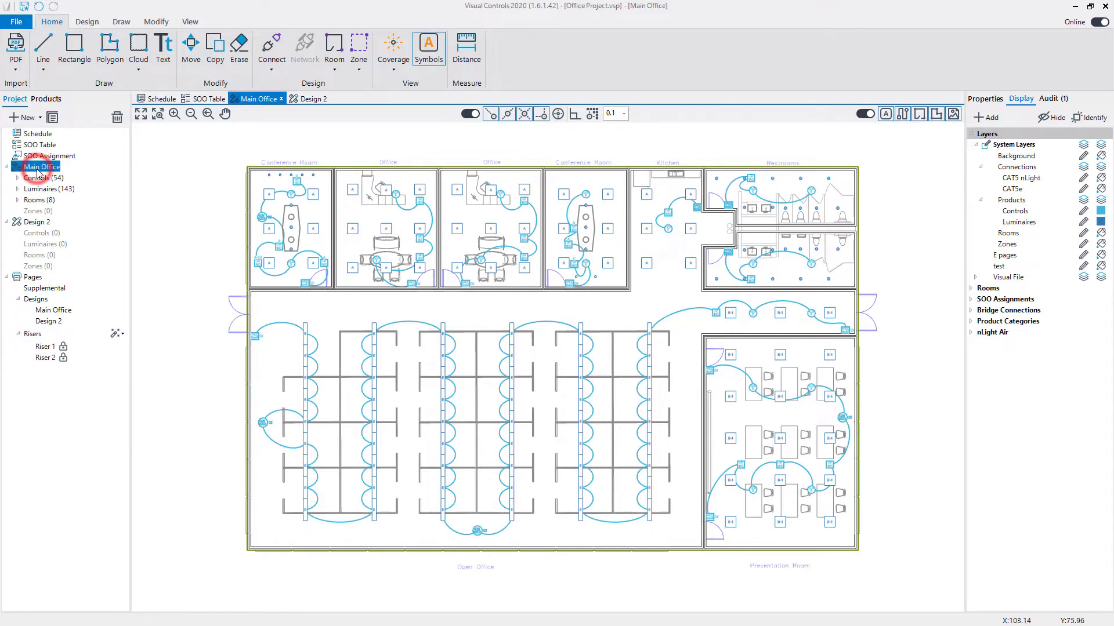
{"action": "left_click", "coordinate": [52, 119]}
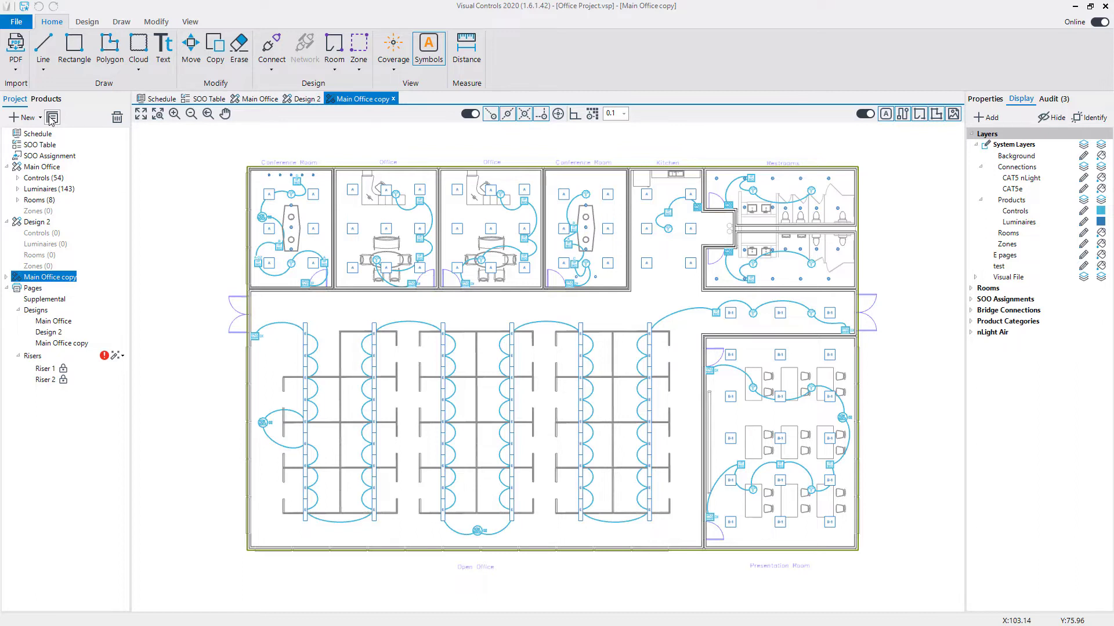
{"action": "left_click", "coordinate": [41, 118]}
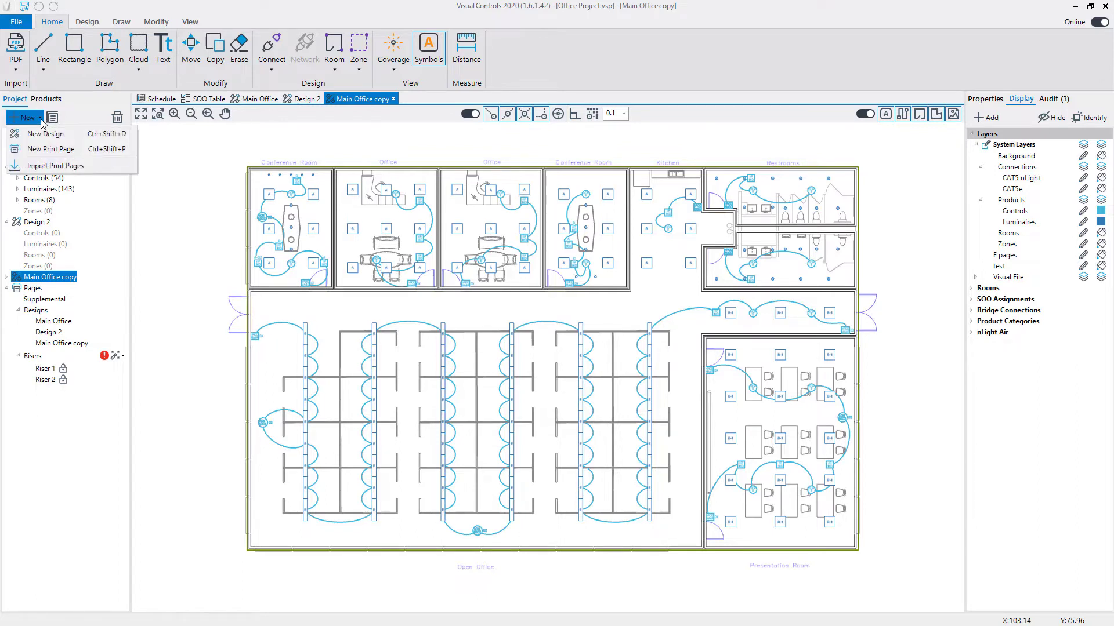
{"action": "left_click", "coordinate": [45, 149]}
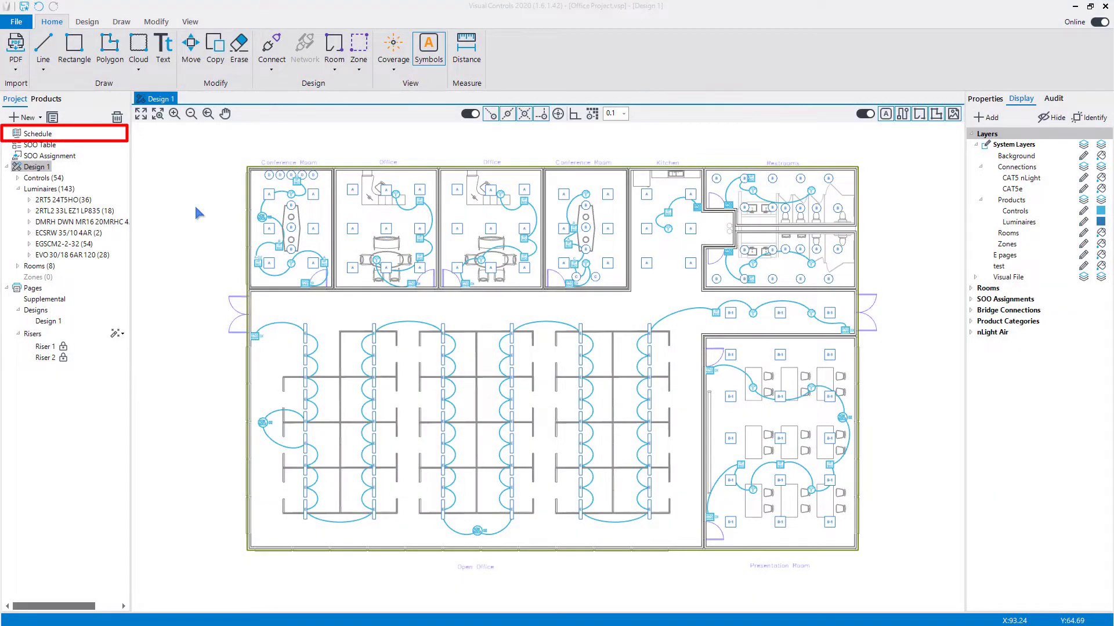
Step: Draw a corner-to-corner diagonal line in luminaire A's symbol in the product schedule
{"action": "double_click", "coordinate": [48, 135]}
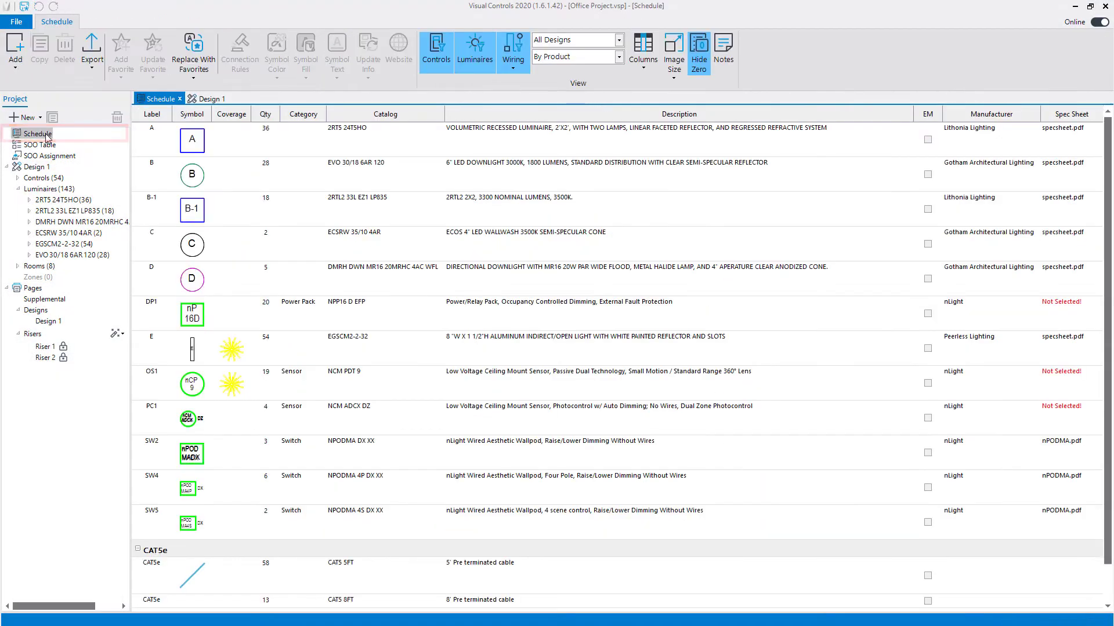
{"action": "left_click", "coordinate": [197, 142]}
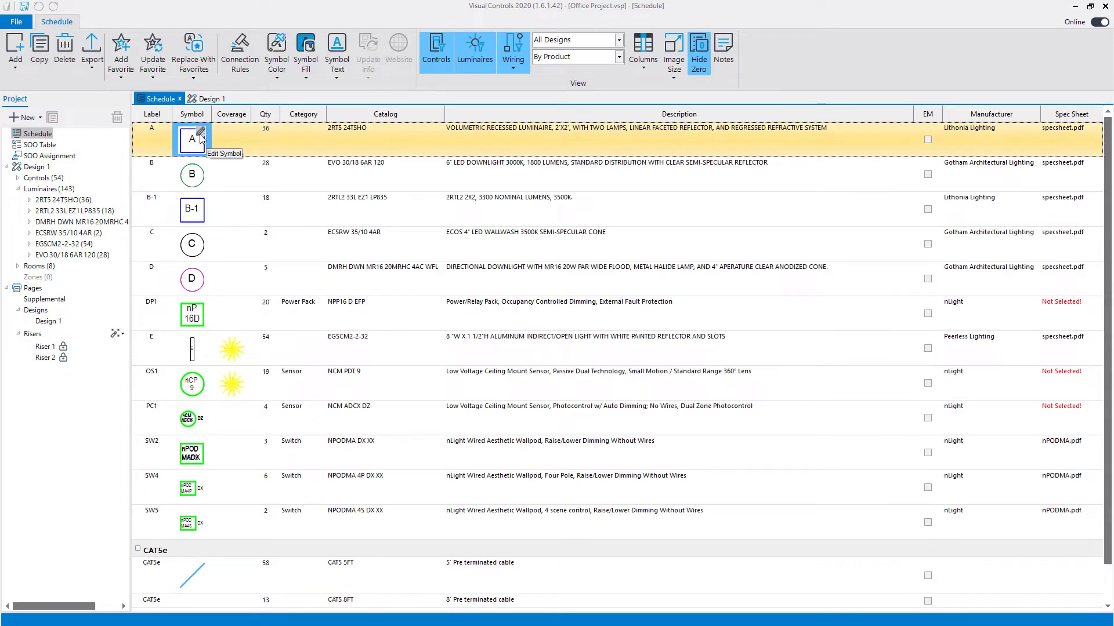
{"action": "double_click", "coordinate": [203, 140]}
{"action": "left_click", "coordinate": [43, 46]}
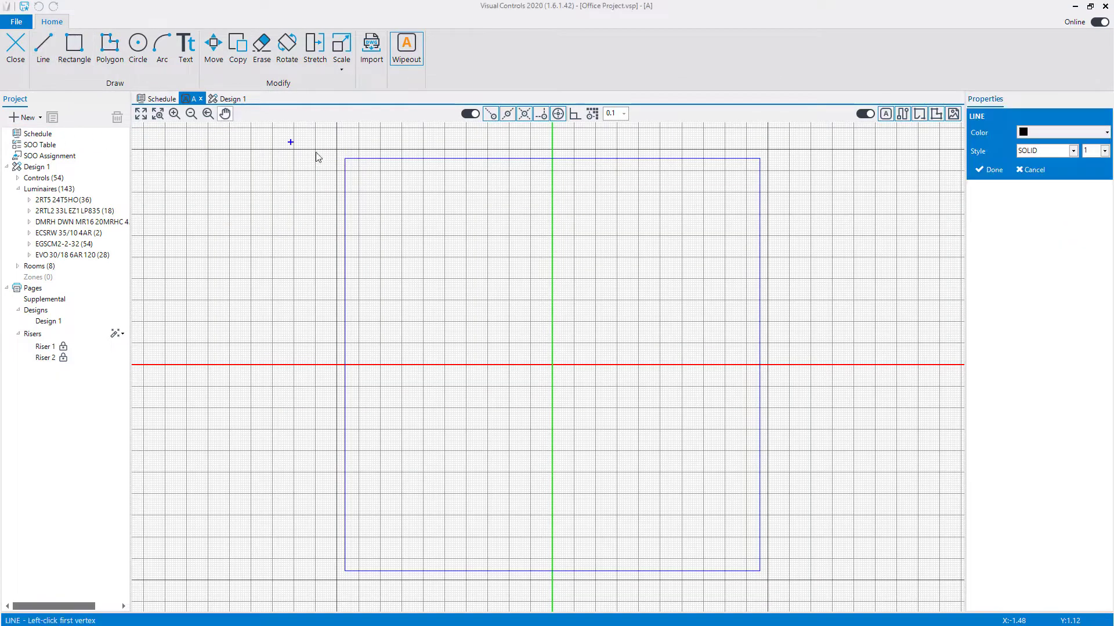
{"action": "left_click", "coordinate": [345, 159]}
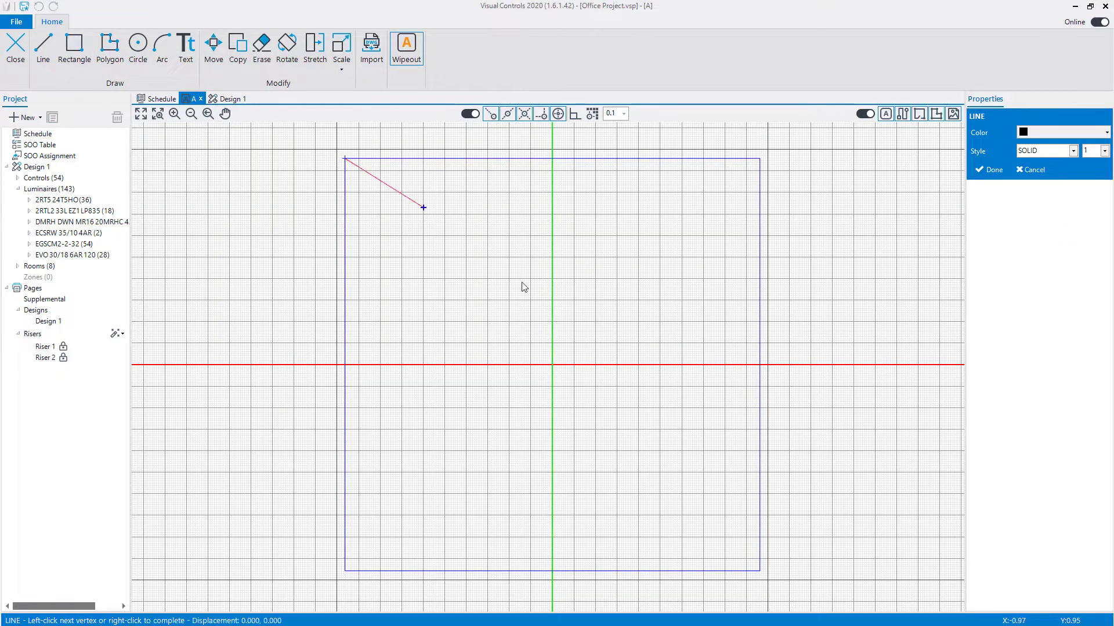
{"action": "left_click", "coordinate": [759, 571]}
{"action": "right_click", "coordinate": [676, 373]}
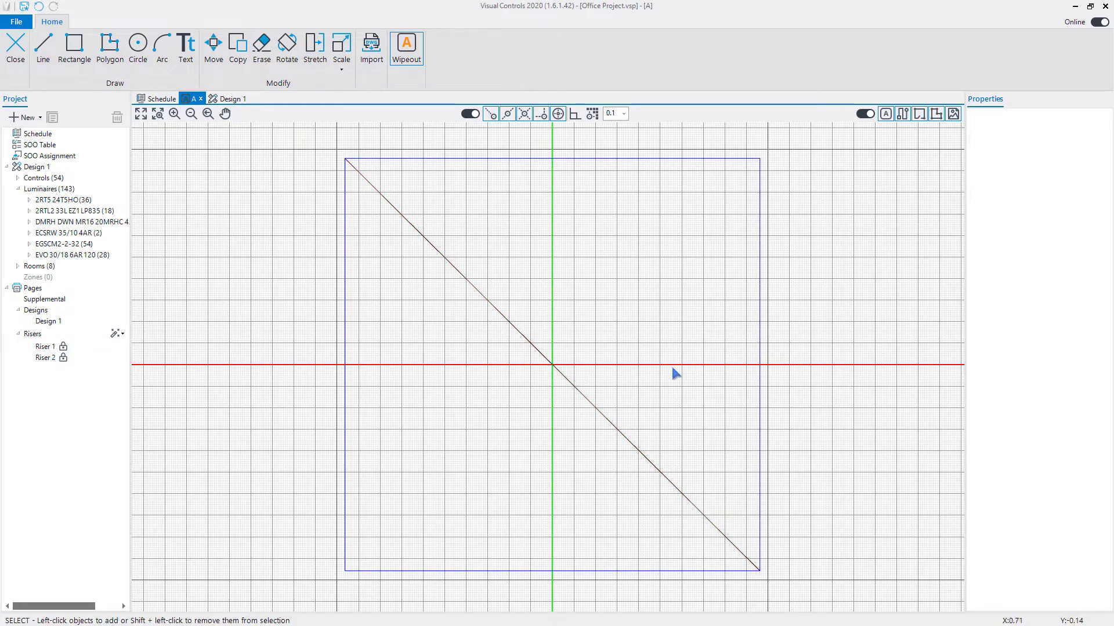
{"action": "left_click", "coordinate": [25, 52]}
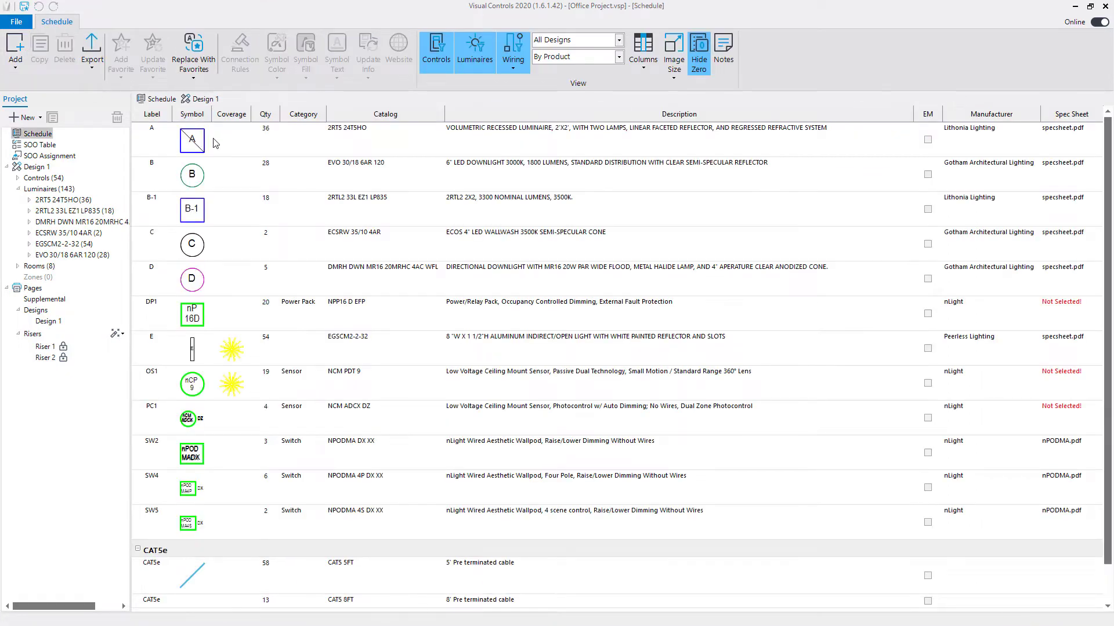
Step: Set luminaire B's category to Downlight and add SW2 to the Wall Switches favorites
{"action": "left_click", "coordinate": [291, 168]}
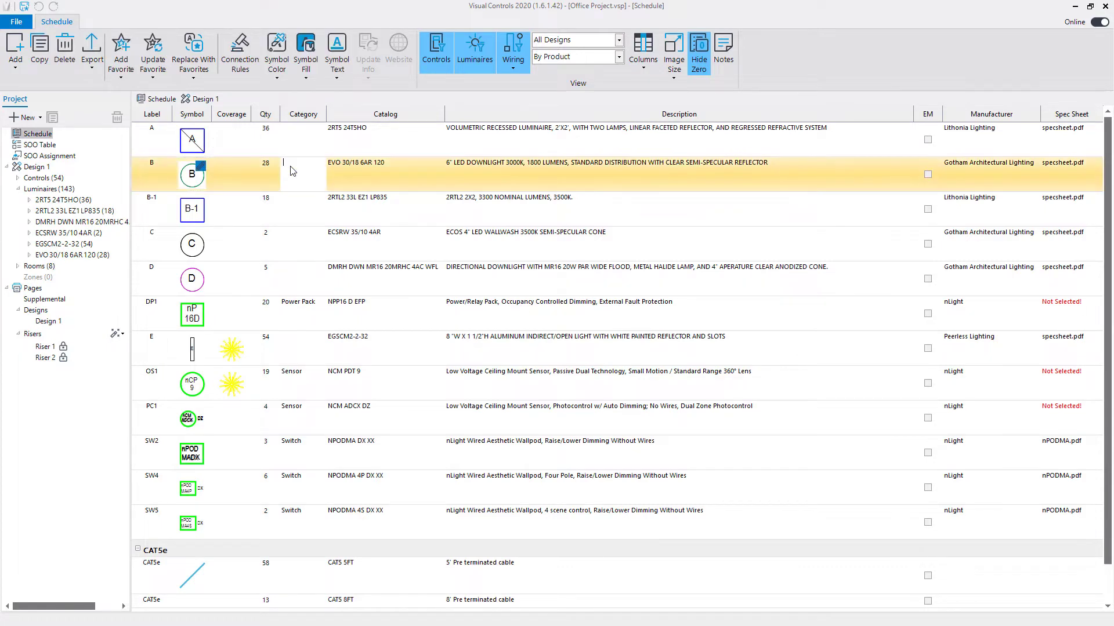
{"action": "key", "text": "Return"}
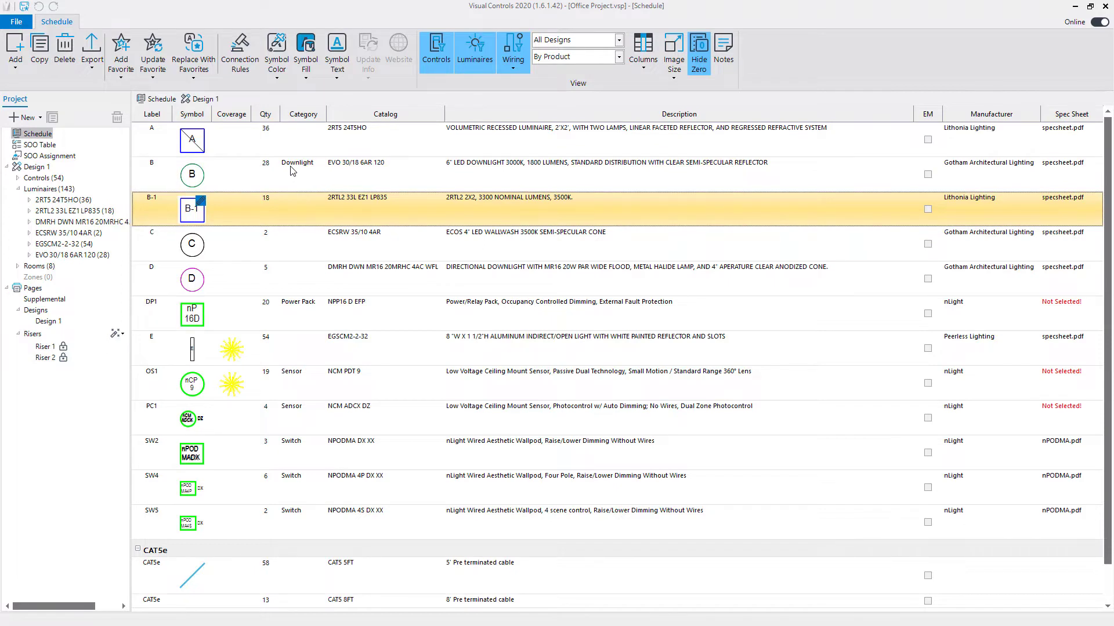
{"action": "left_click", "coordinate": [242, 464]}
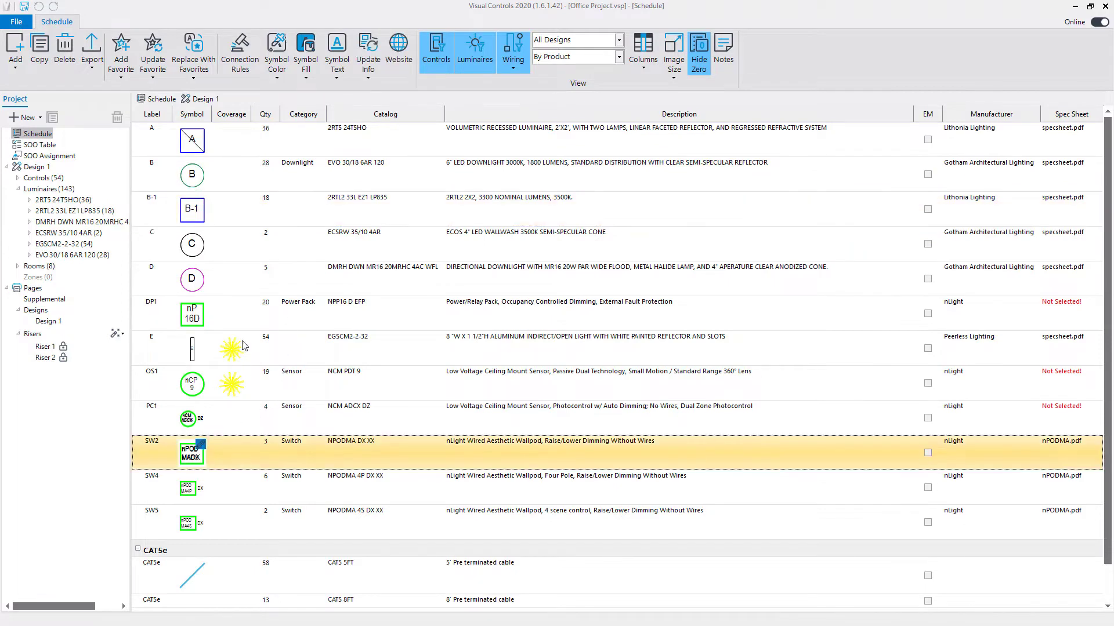
{"action": "left_click", "coordinate": [121, 65]}
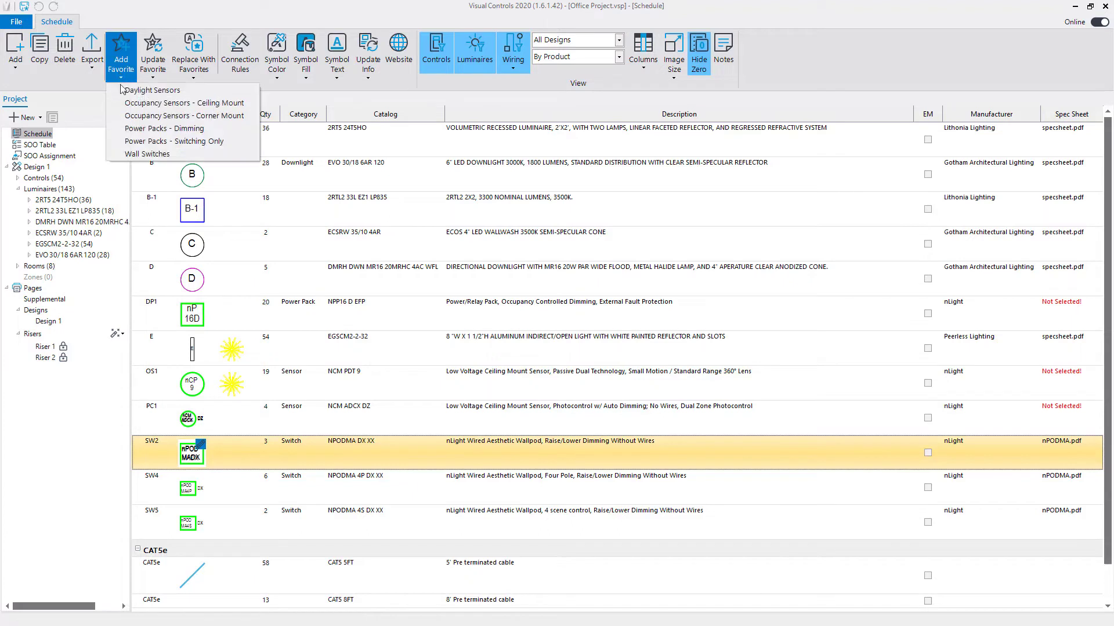
{"action": "left_click", "coordinate": [128, 154]}
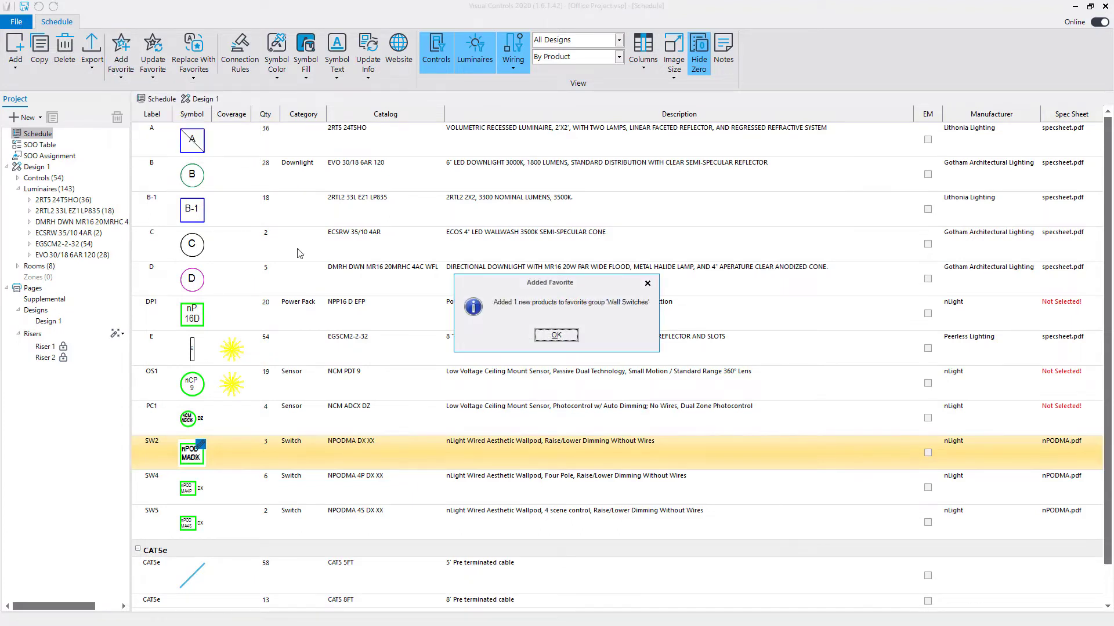
{"action": "left_click", "coordinate": [553, 337]}
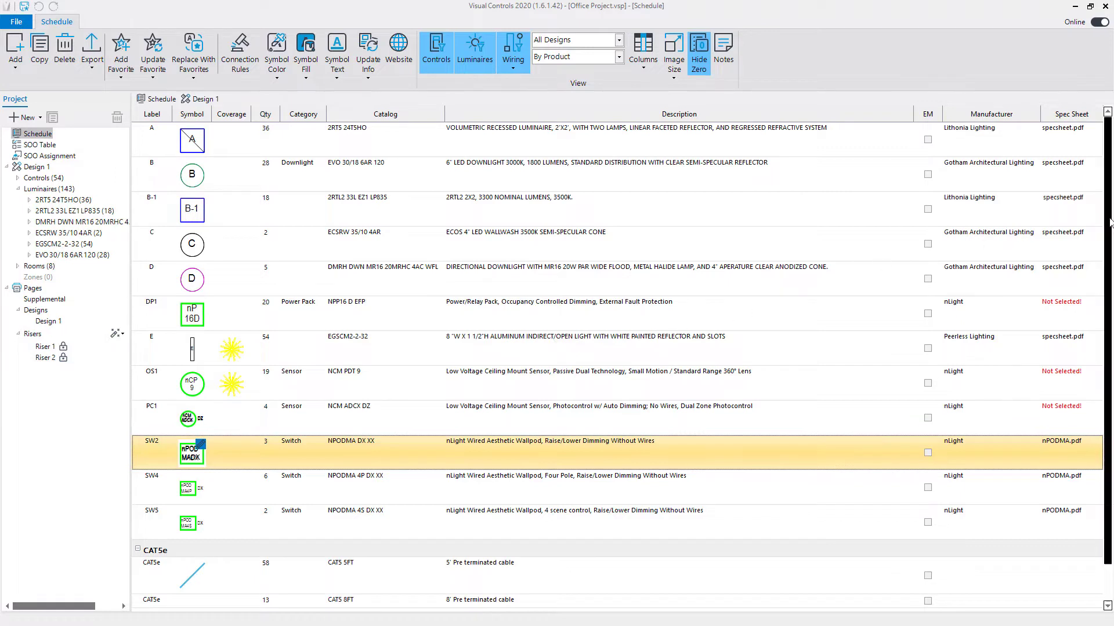
{"action": "scroll", "coordinate": [1082, 341], "scroll_direction": "down", "scroll_amount": 2}
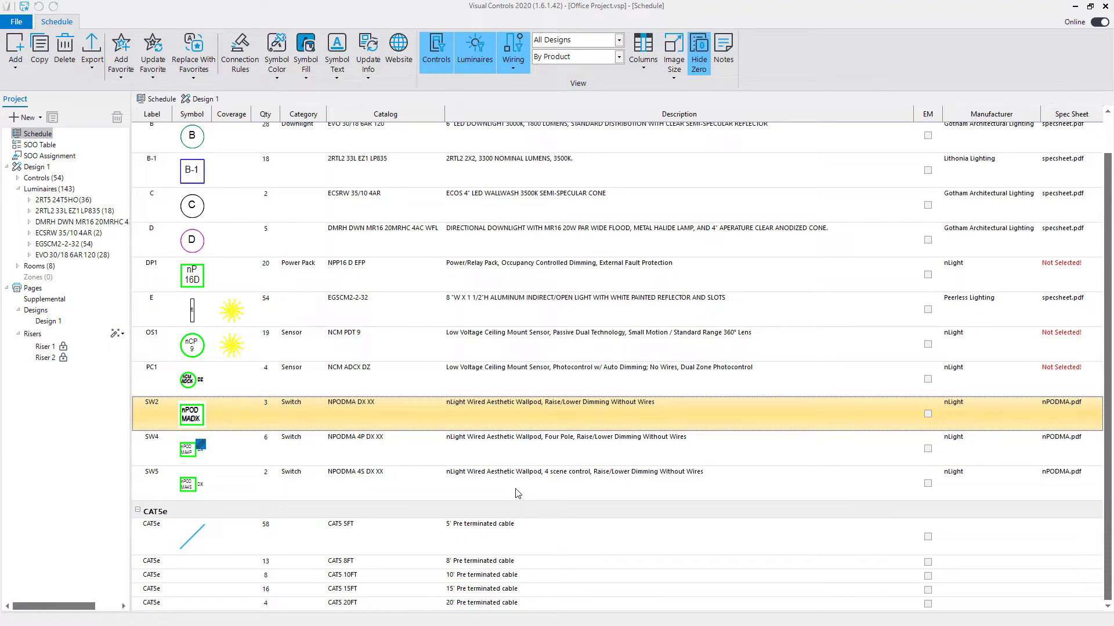
{"action": "left_click", "coordinate": [94, 68]}
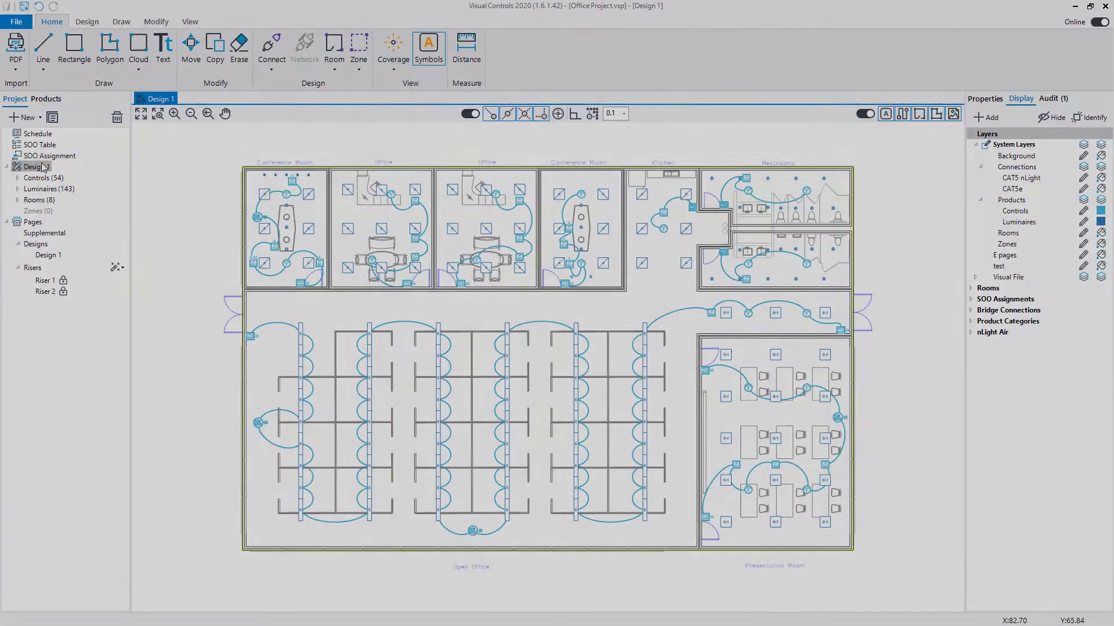
Step: Add a Conference Room SOO row with Occupancy Mode (Auto On), then auto-generate the other room rows
{"action": "left_click", "coordinate": [33, 145]}
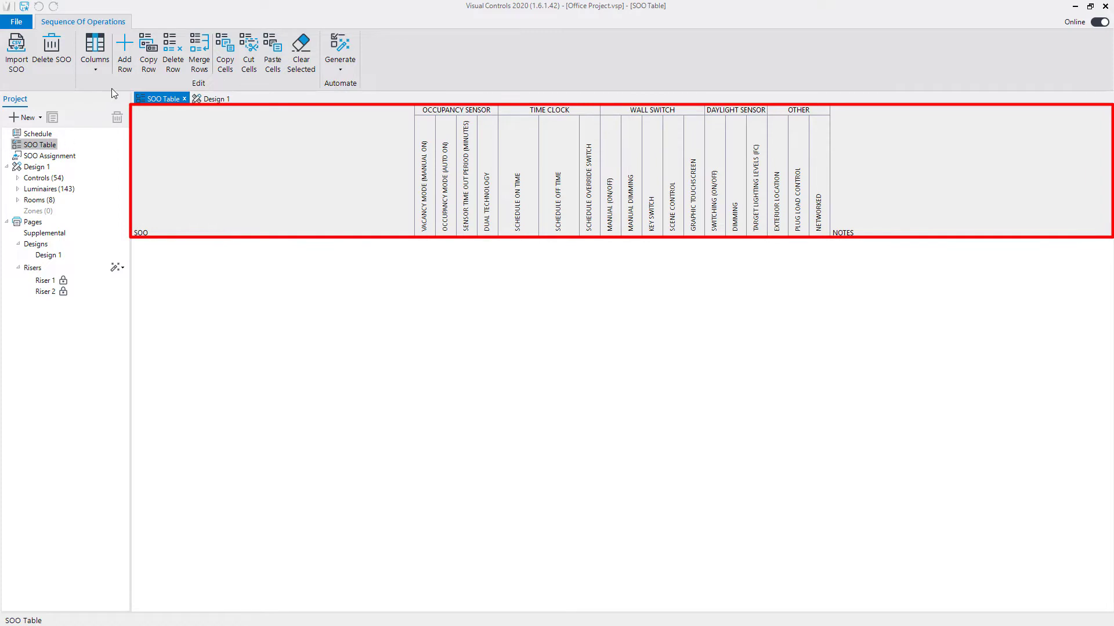
{"action": "left_click", "coordinate": [123, 65]}
{"action": "type", "text": "Conference Room"}
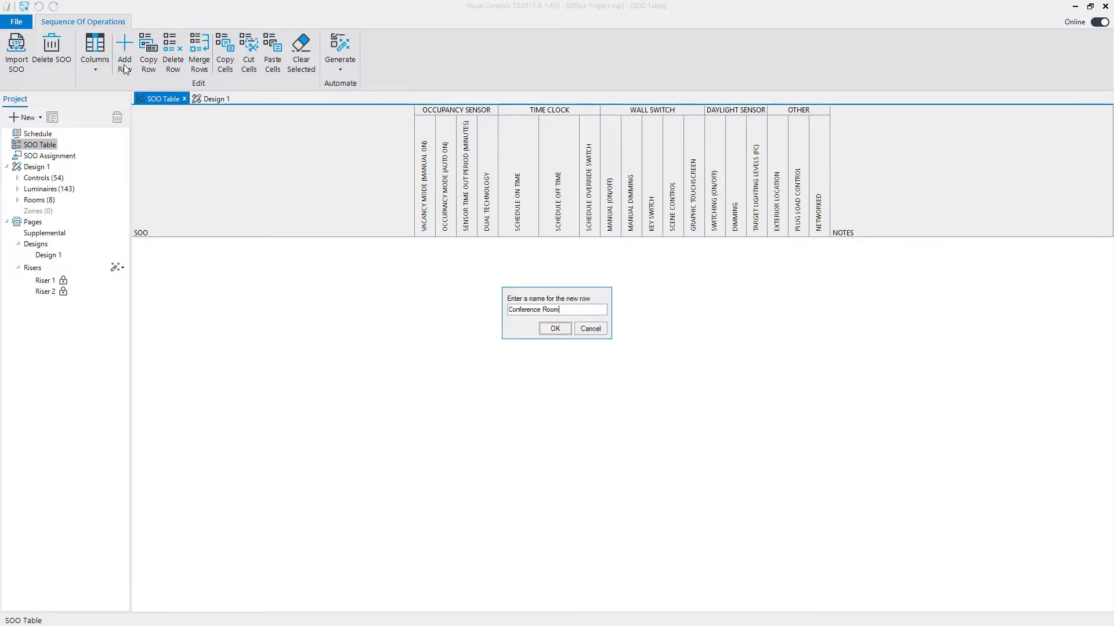
{"action": "key", "text": "Return"}
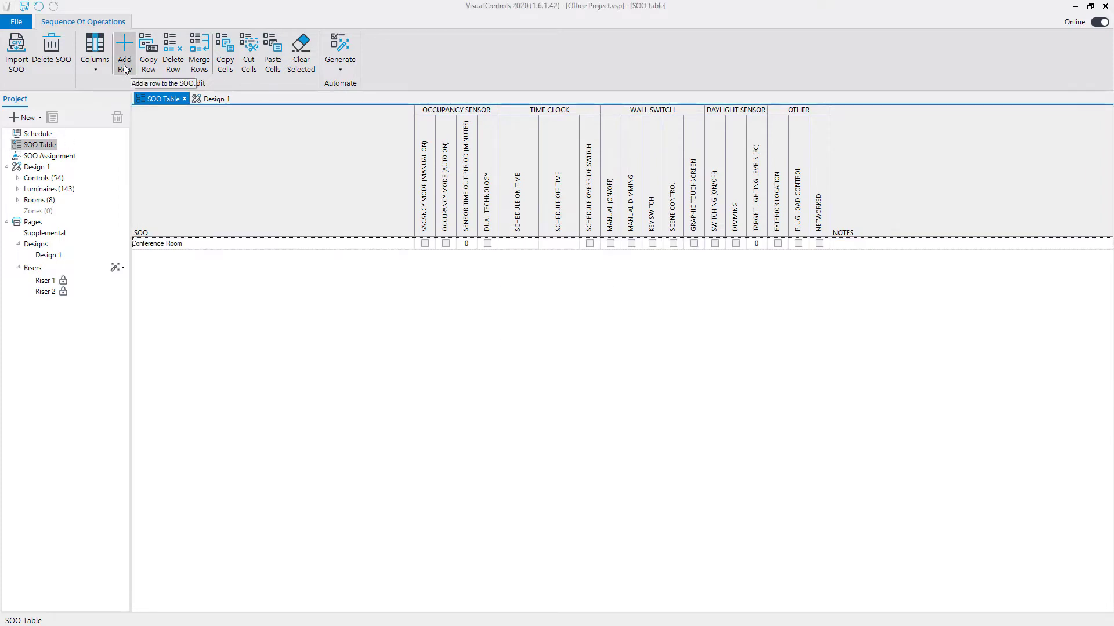
{"action": "left_click", "coordinate": [446, 243]}
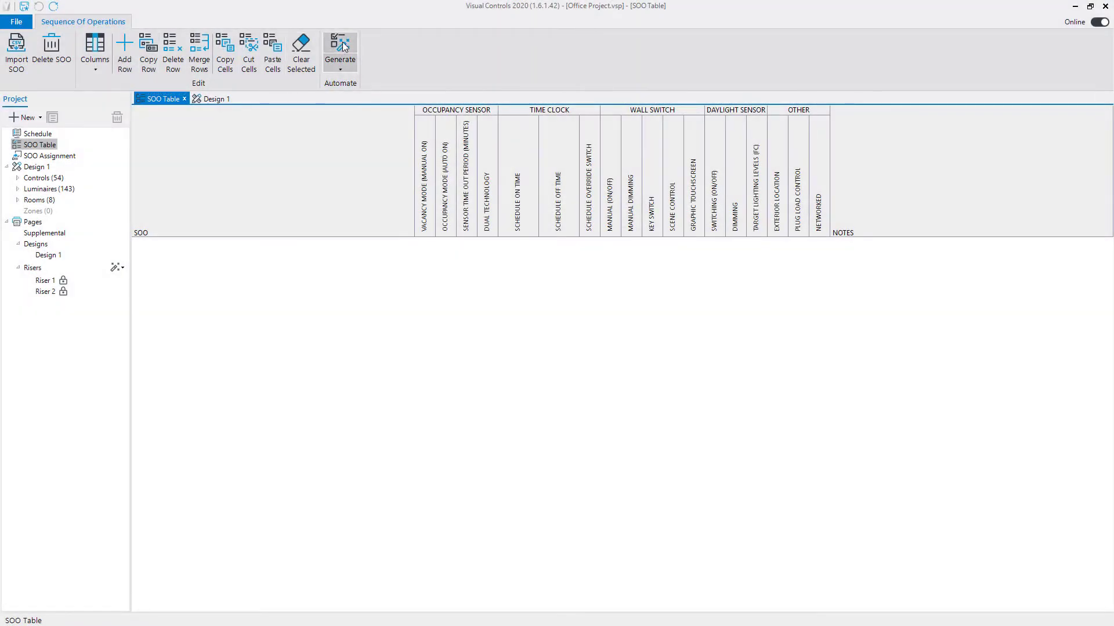
{"action": "left_click", "coordinate": [342, 41]}
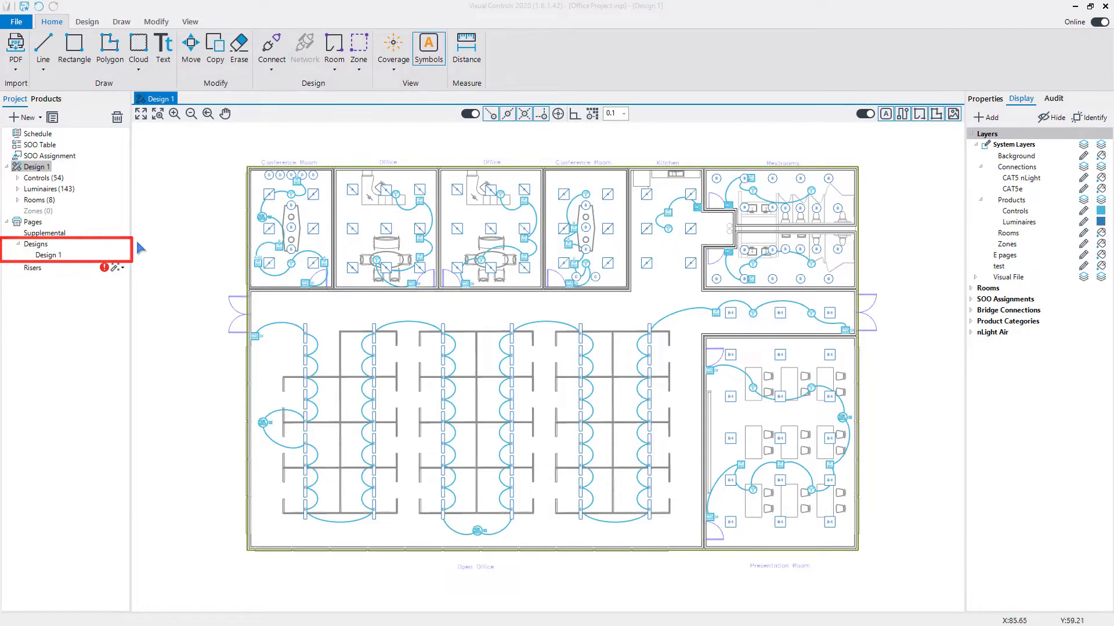
Step: Place the SOO table and the nPP16 D EFP wiring diagram above the floor plan on the Design 1 print page
{"action": "left_click", "coordinate": [49, 255]}
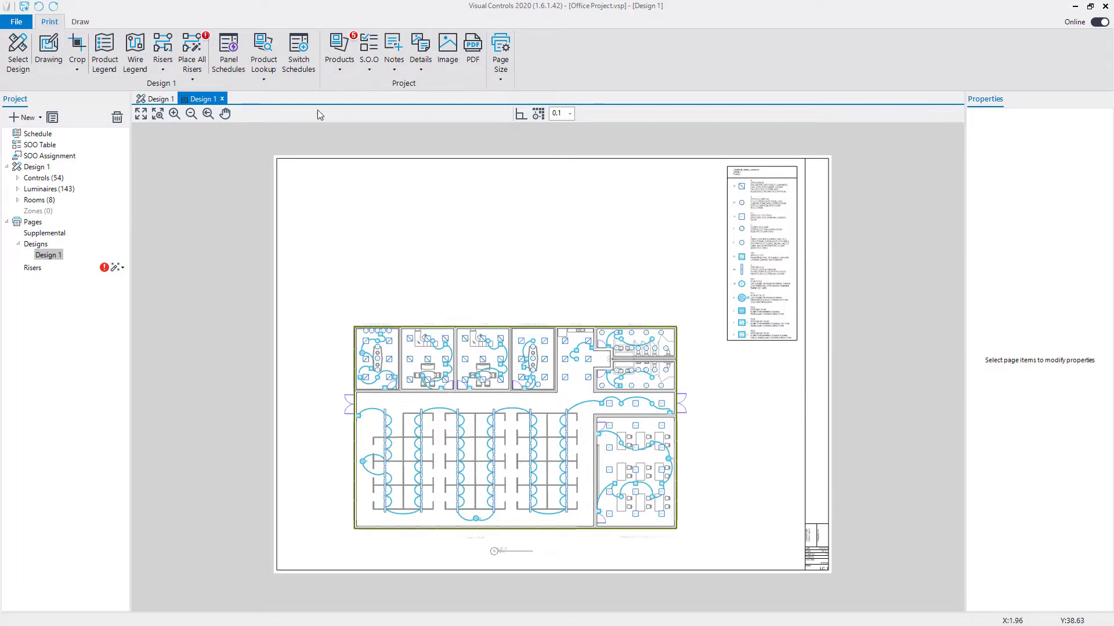
{"action": "left_click", "coordinate": [371, 49]}
{"action": "left_click", "coordinate": [359, 284]}
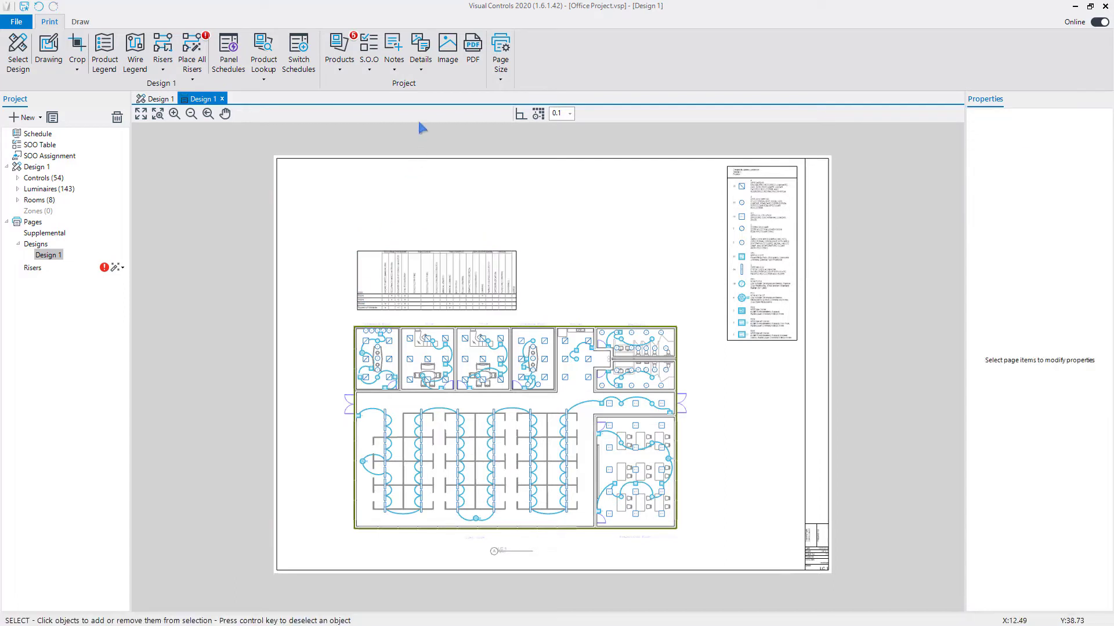
{"action": "left_click", "coordinate": [421, 52]}
{"action": "mouse_move", "coordinate": [458, 119]}
{"action": "mouse_move", "coordinate": [599, 184]}
{"action": "left_click", "coordinate": [644, 195]}
{"action": "left_click", "coordinate": [546, 311]}
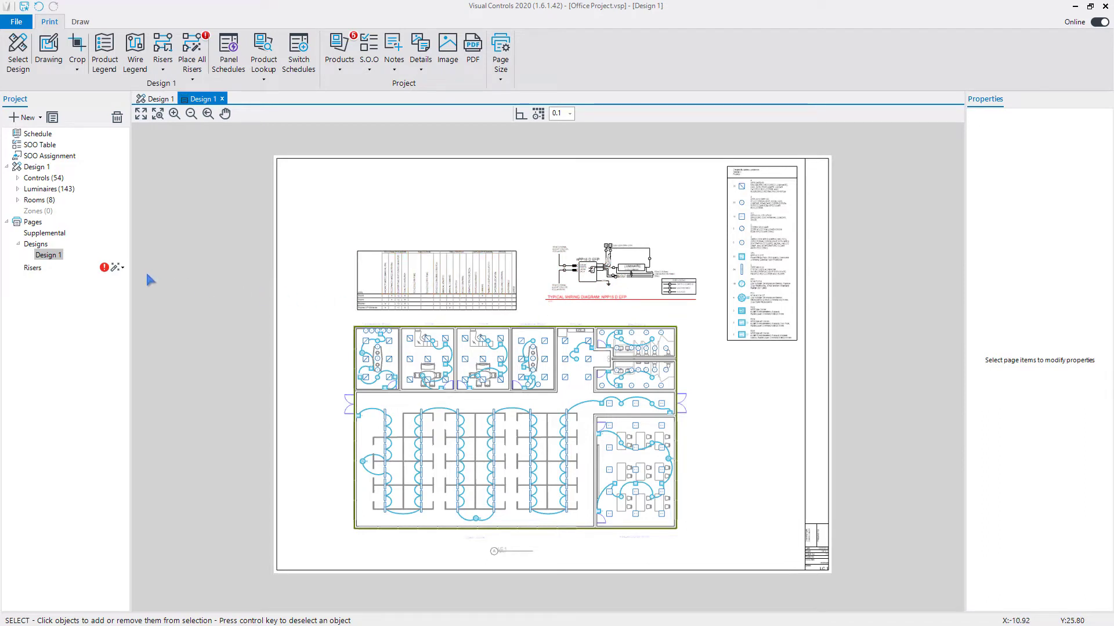
Step: Auto-generate the riser pages and zoom into the Riser 1 diagrams
{"action": "left_click", "coordinate": [116, 268]}
{"action": "left_click", "coordinate": [46, 281]}
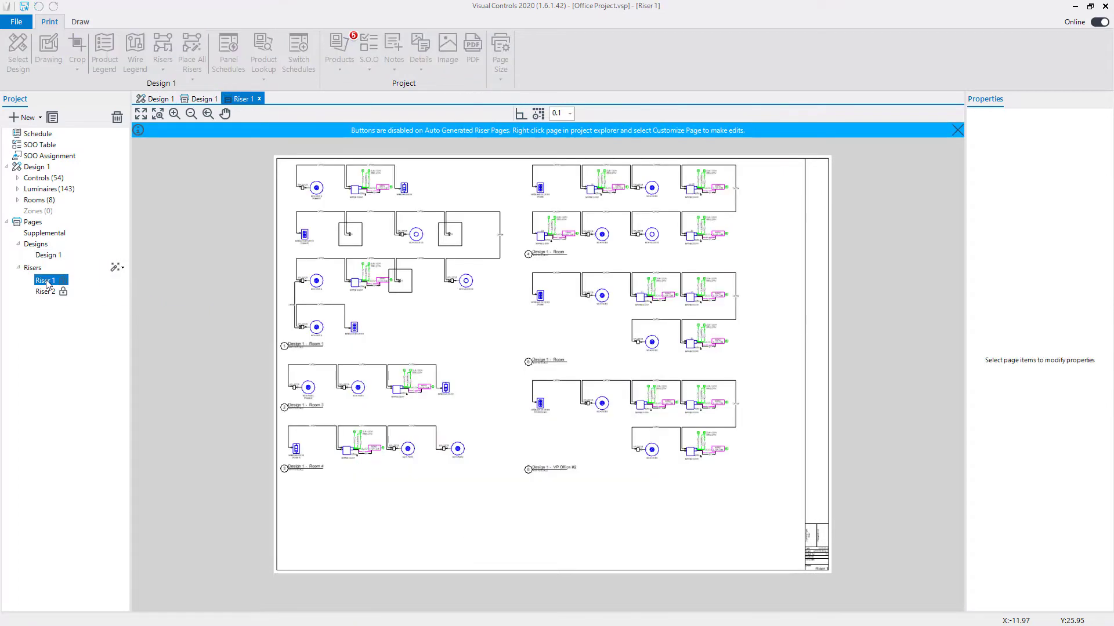
{"action": "left_click", "coordinate": [157, 114]}
{"action": "left_click", "coordinate": [246, 145]}
{"action": "left_click", "coordinate": [537, 380]}
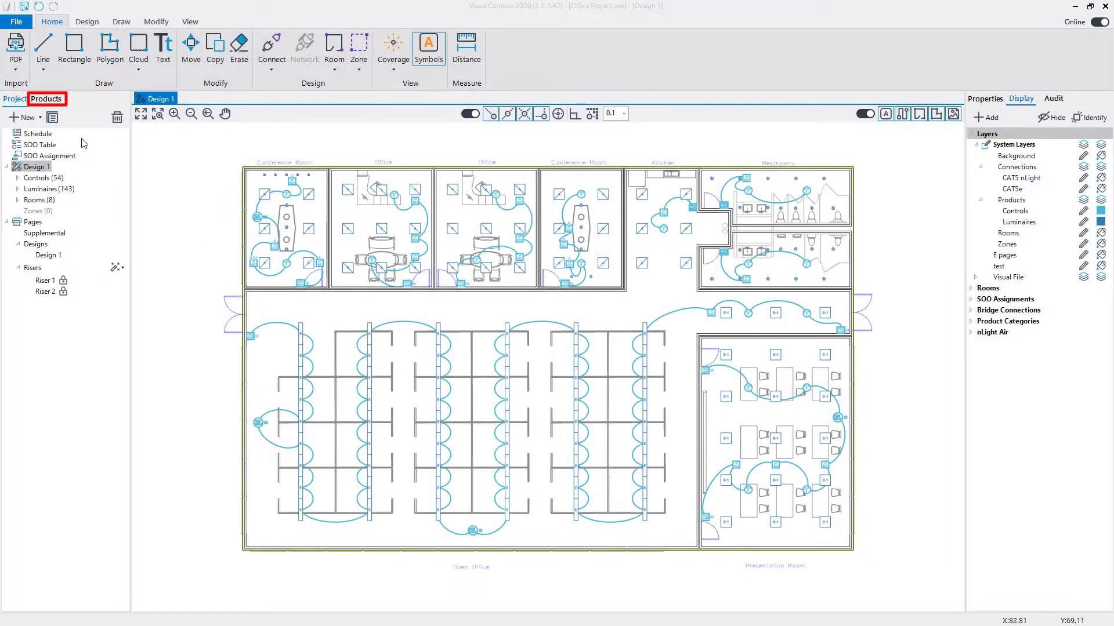
Step: Search the products for 'ncm' and add NCM PC to the project's controls
{"action": "left_click", "coordinate": [47, 102]}
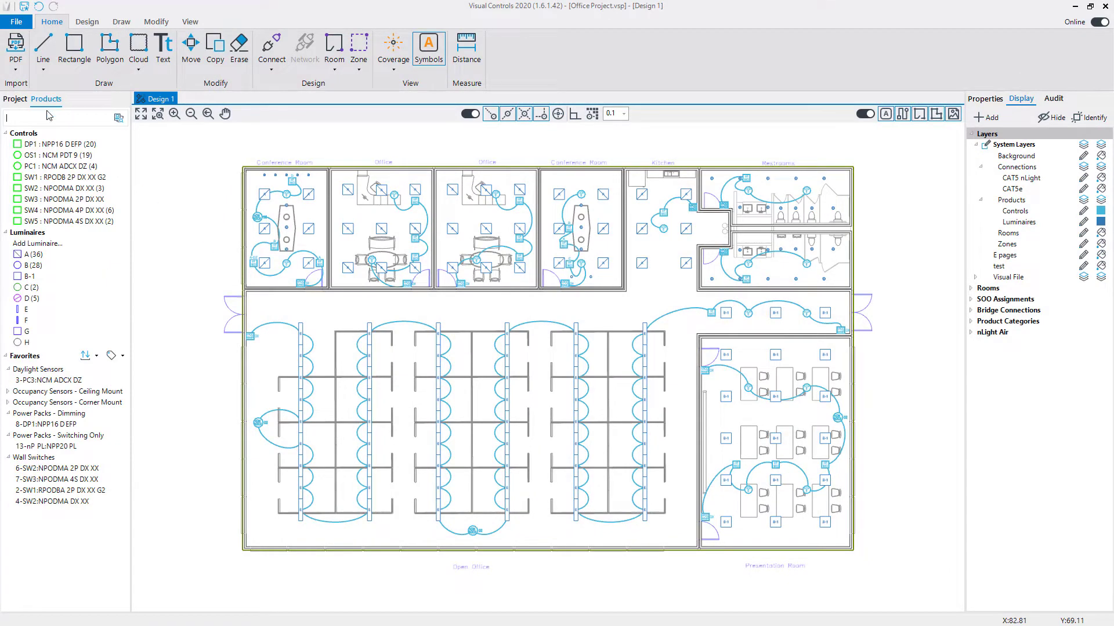
{"action": "left_click", "coordinate": [48, 116]}
{"action": "type", "text": "ncm pc"}
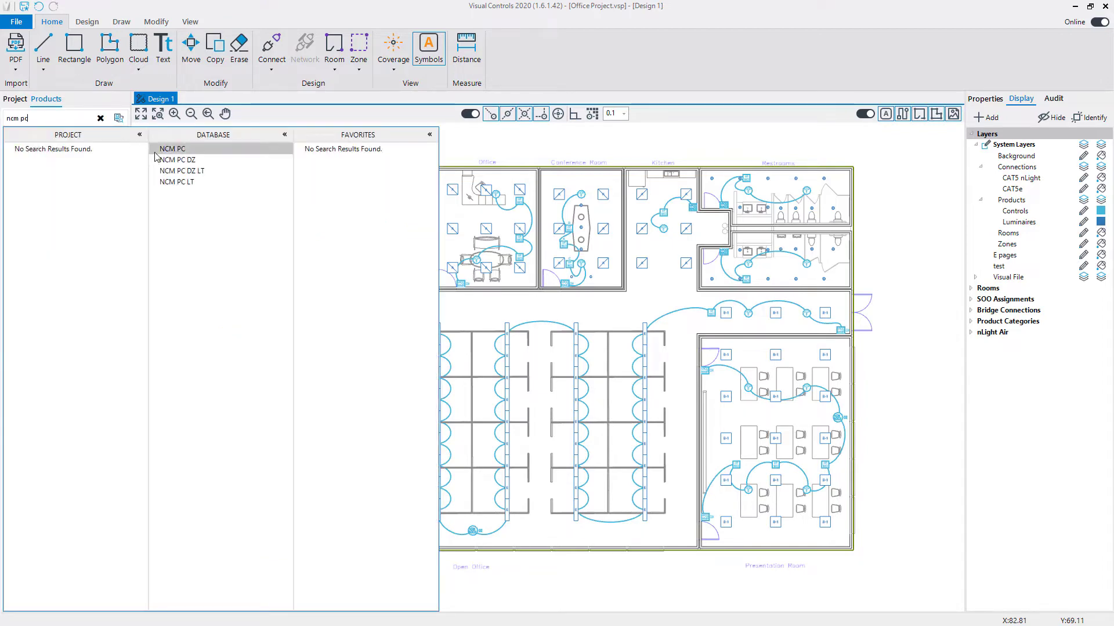
{"action": "left_click", "coordinate": [172, 149]}
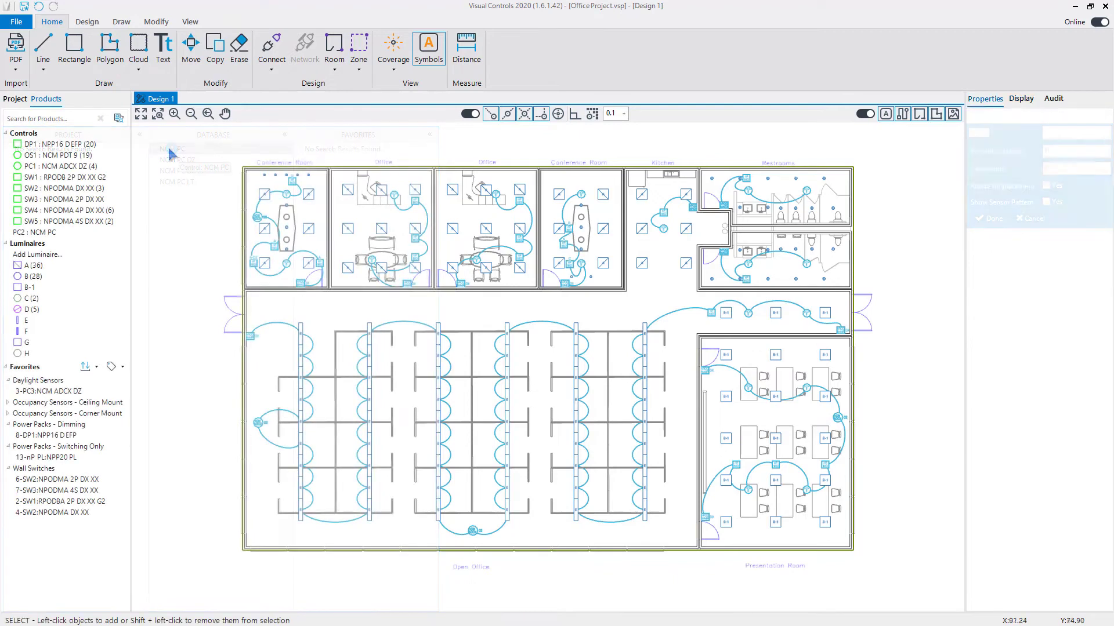
Step: Add NCM PC again from the NCM entries in the full manufacturer catalog
{"action": "left_click", "coordinate": [118, 119]}
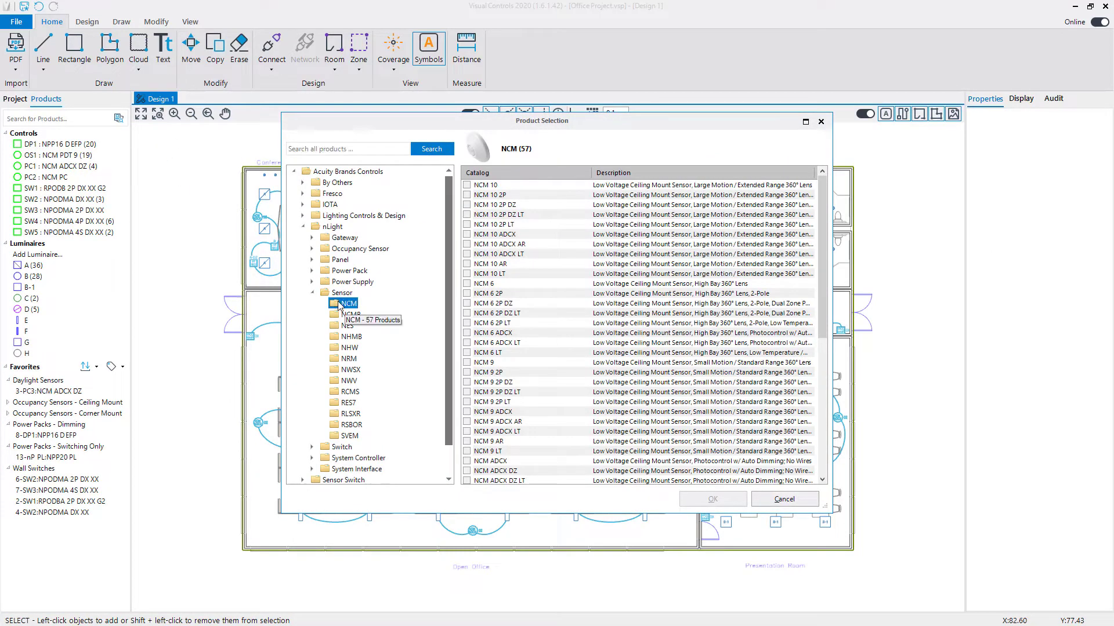
{"action": "left_click", "coordinate": [349, 303]}
{"action": "scroll", "coordinate": [522, 385], "scroll_direction": "down", "scroll_amount": 2}
{"action": "scroll", "coordinate": [522, 385], "scroll_direction": "down", "scroll_amount": 1}
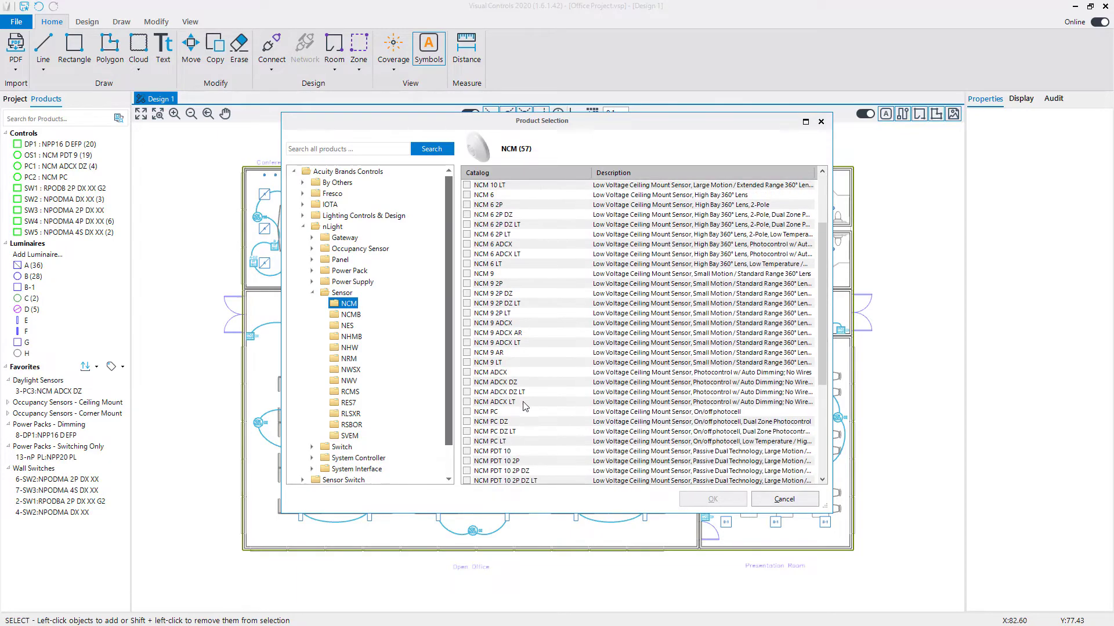
{"action": "left_click", "coordinate": [489, 413]}
{"action": "double_click", "coordinate": [490, 413]}
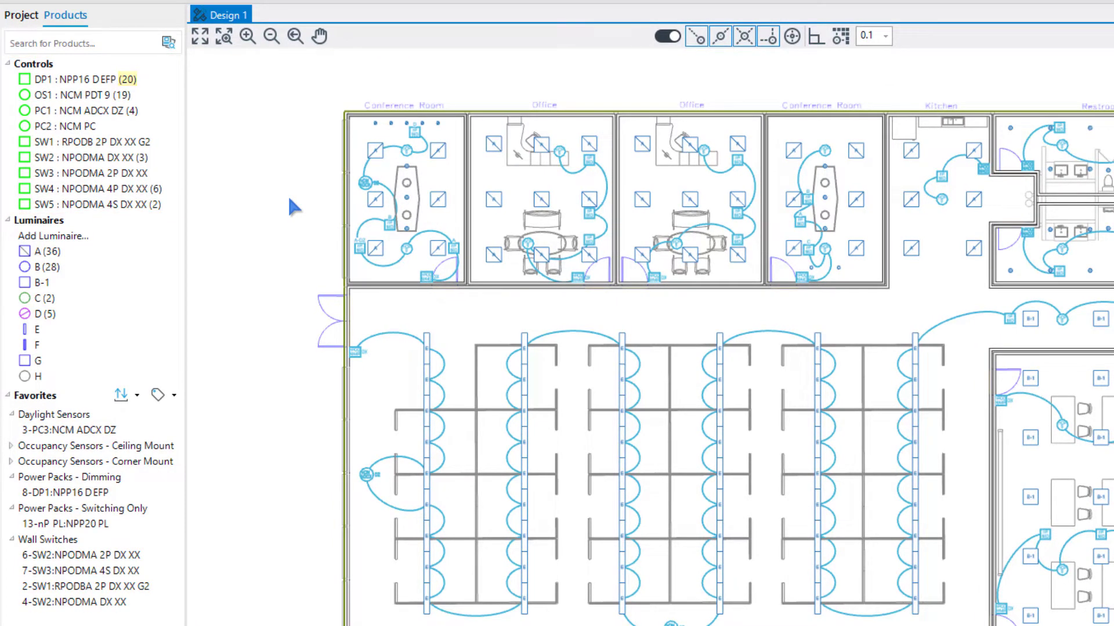
{"action": "left_click", "coordinate": [25, 236]}
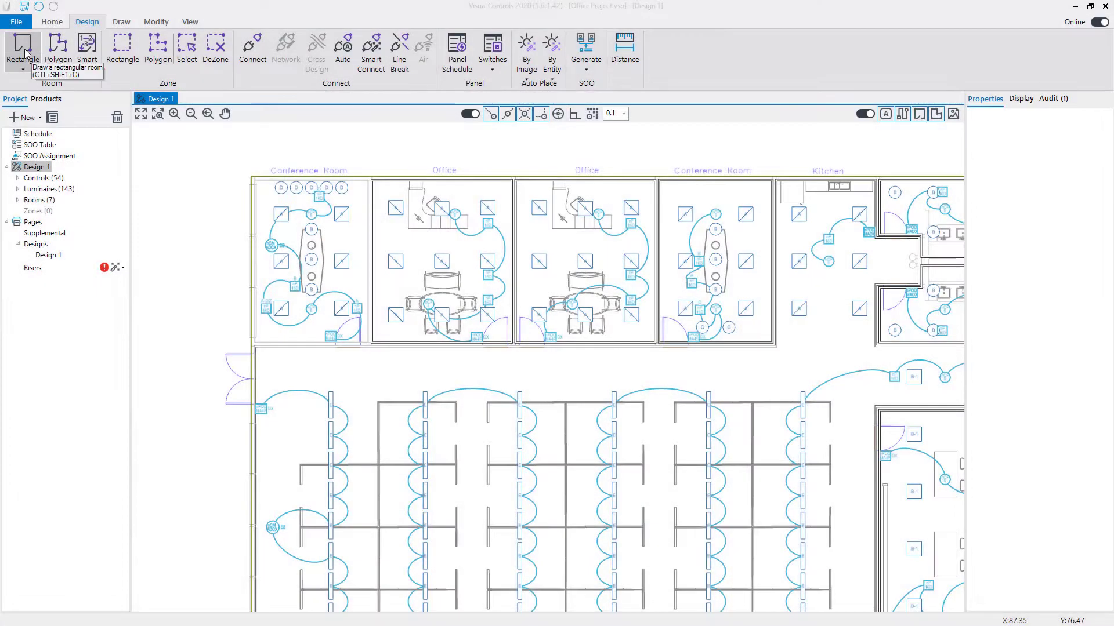
Step: Draw a green rectangular room around the first Conference Room
{"action": "left_click", "coordinate": [25, 52]}
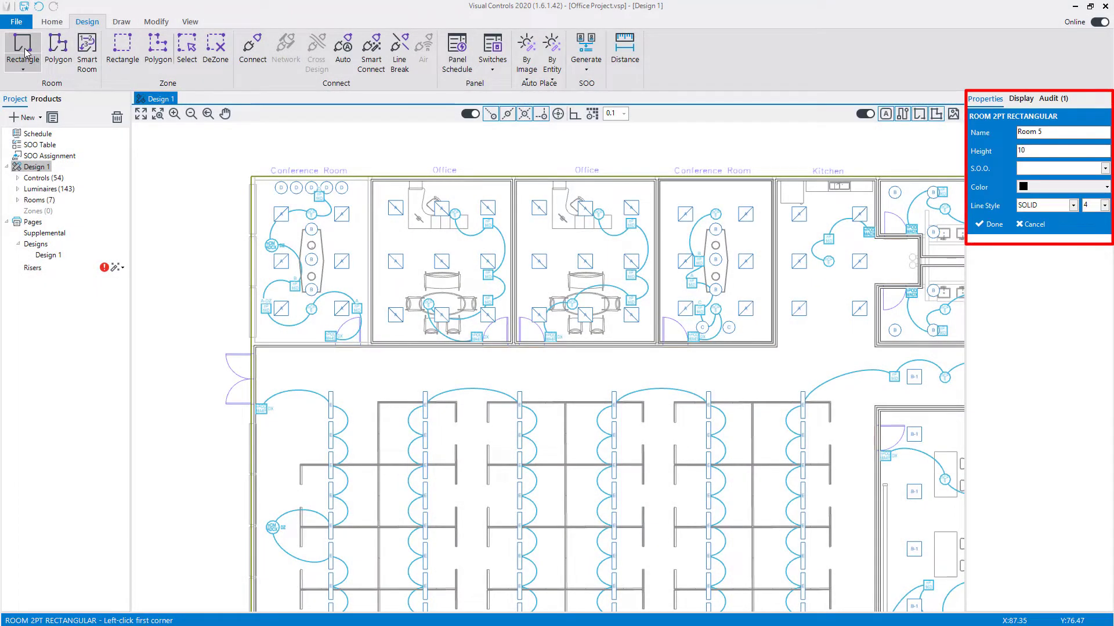
{"action": "left_click", "coordinate": [1041, 188]}
{"action": "left_click", "coordinate": [1067, 274]}
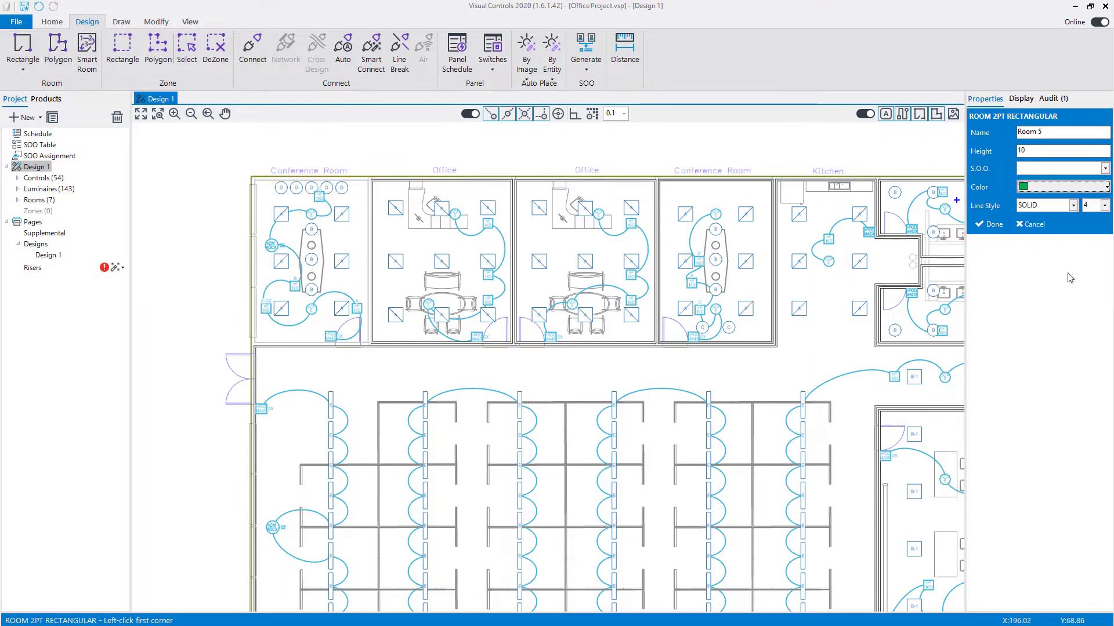
{"action": "left_click", "coordinate": [255, 181]}
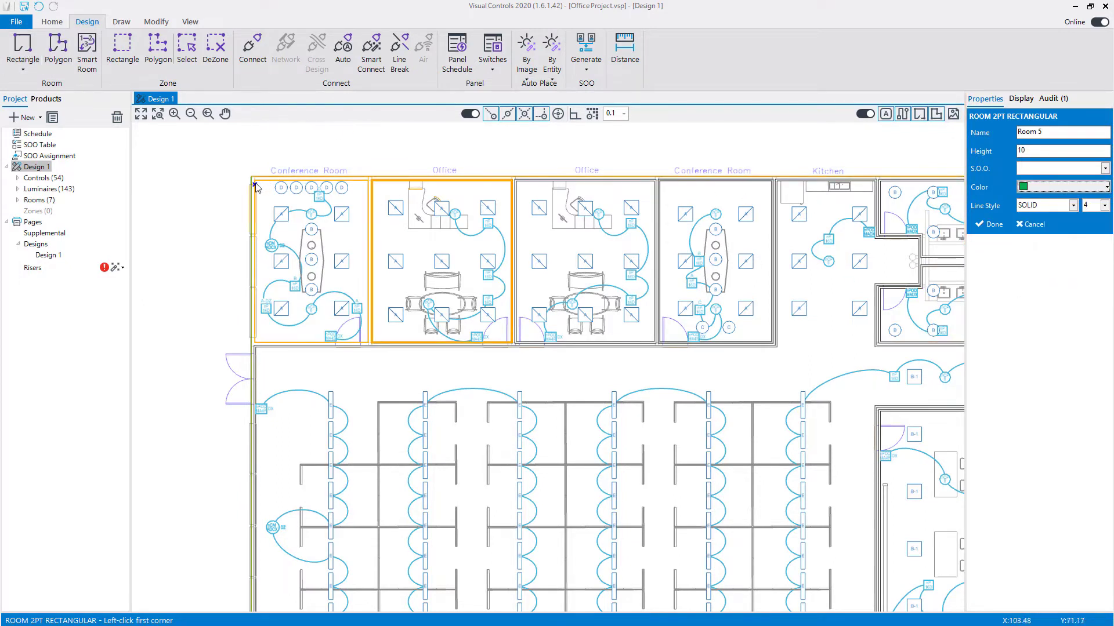
{"action": "left_click", "coordinate": [365, 343]}
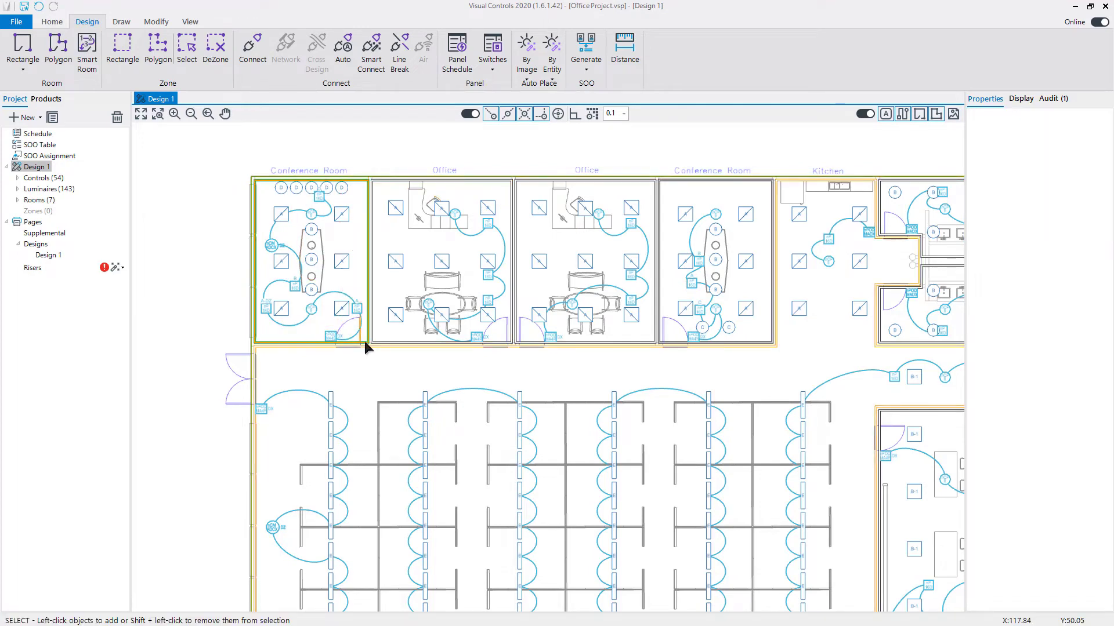
Step: Change the Conference Room outline colour to black and confirm
{"action": "left_click", "coordinate": [267, 182]}
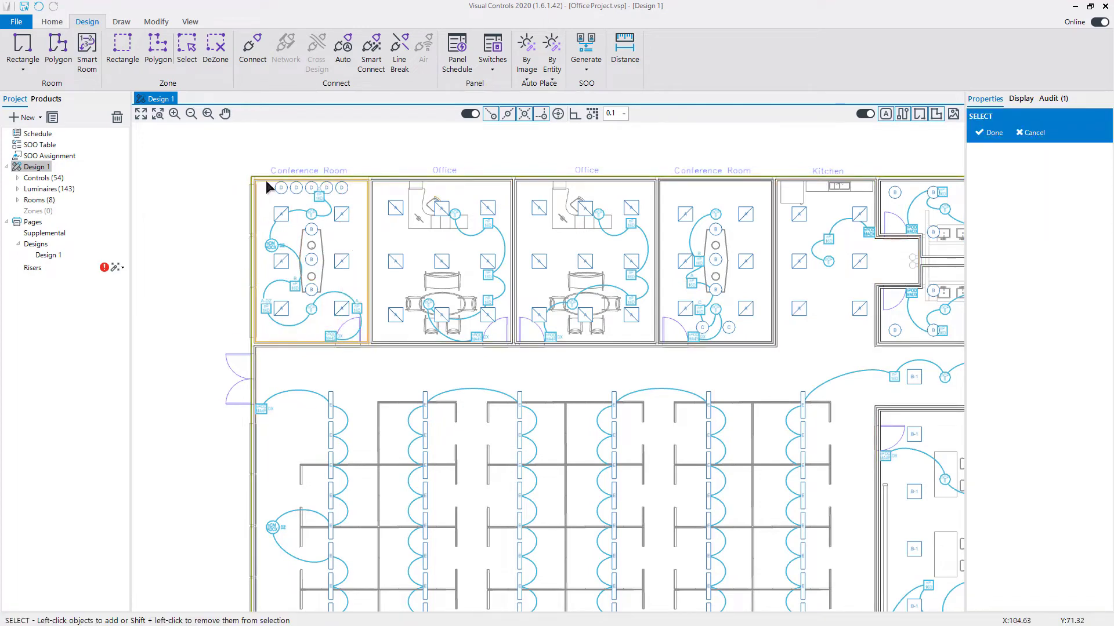
{"action": "left_click", "coordinate": [1026, 273]}
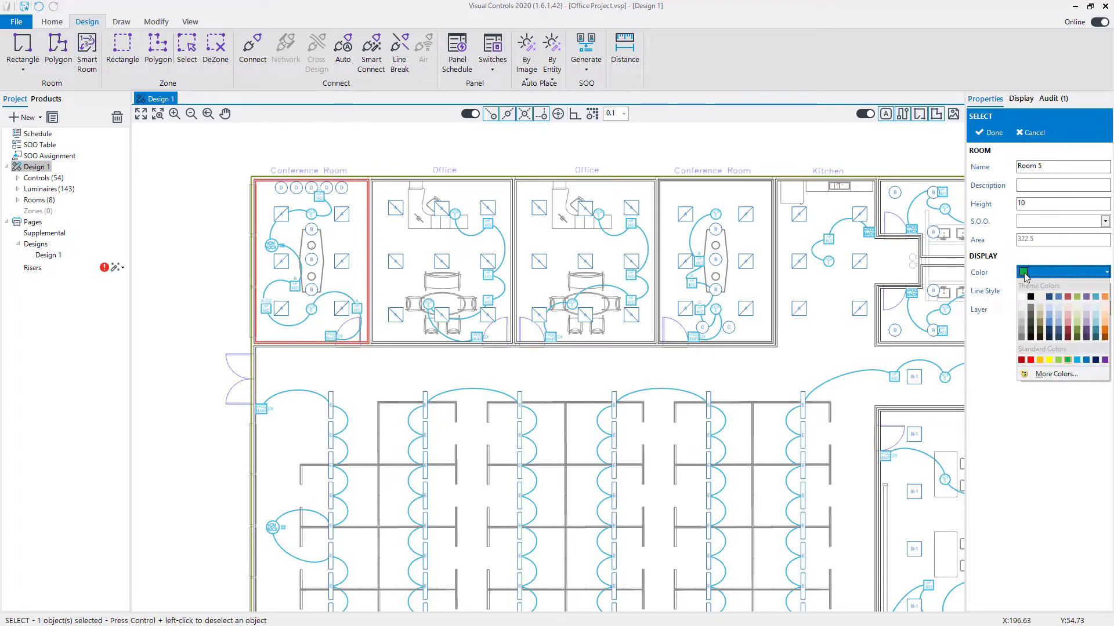
{"action": "left_click", "coordinate": [1031, 298]}
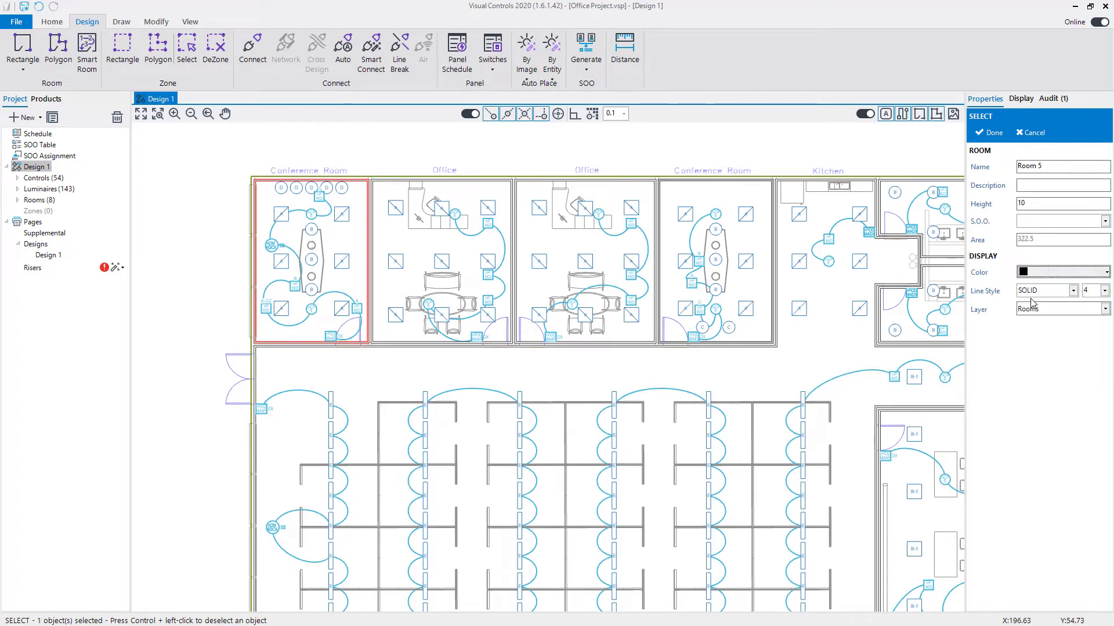
{"action": "left_click", "coordinate": [979, 134]}
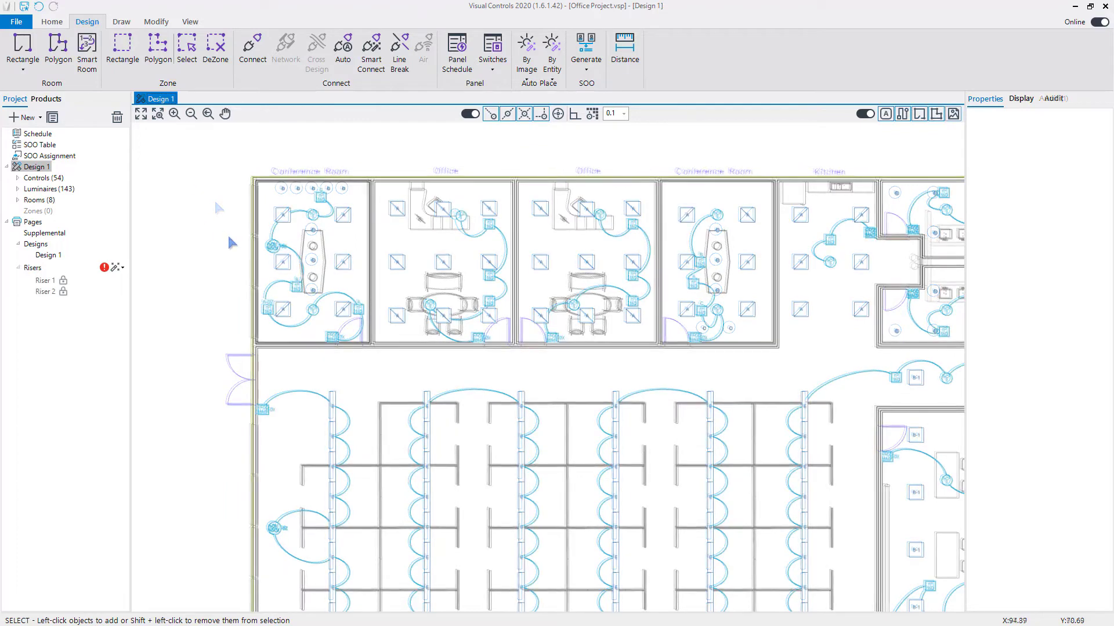
Step: Select the NCM ADCX DZ sensor together with the room outline, then clear the selection
{"action": "left_click", "coordinate": [270, 252]}
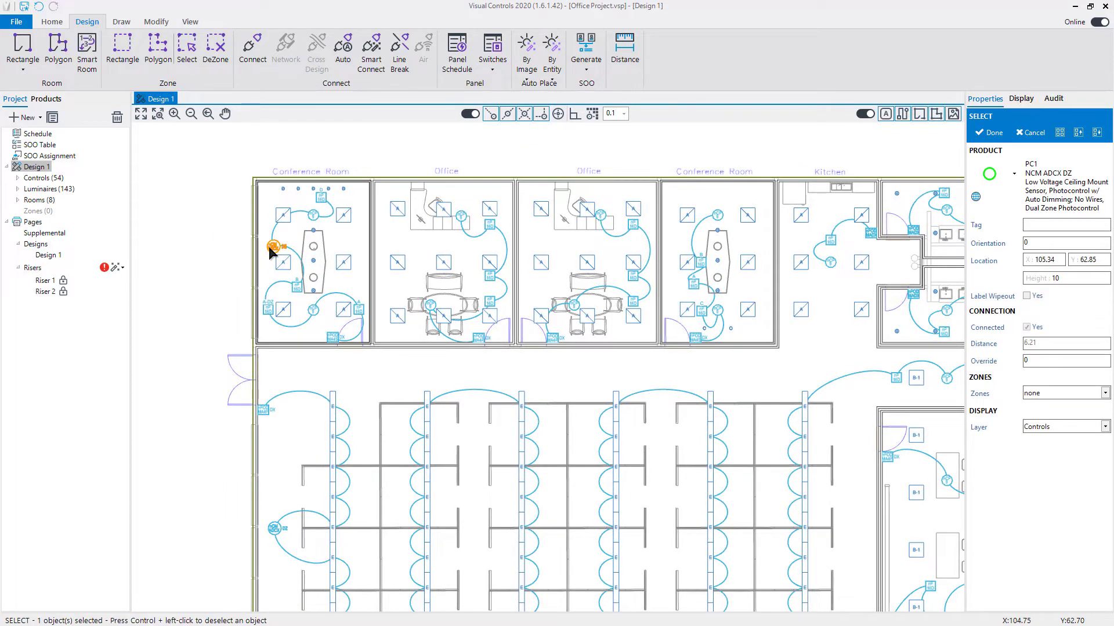
{"action": "left_click", "coordinate": [297, 338]}
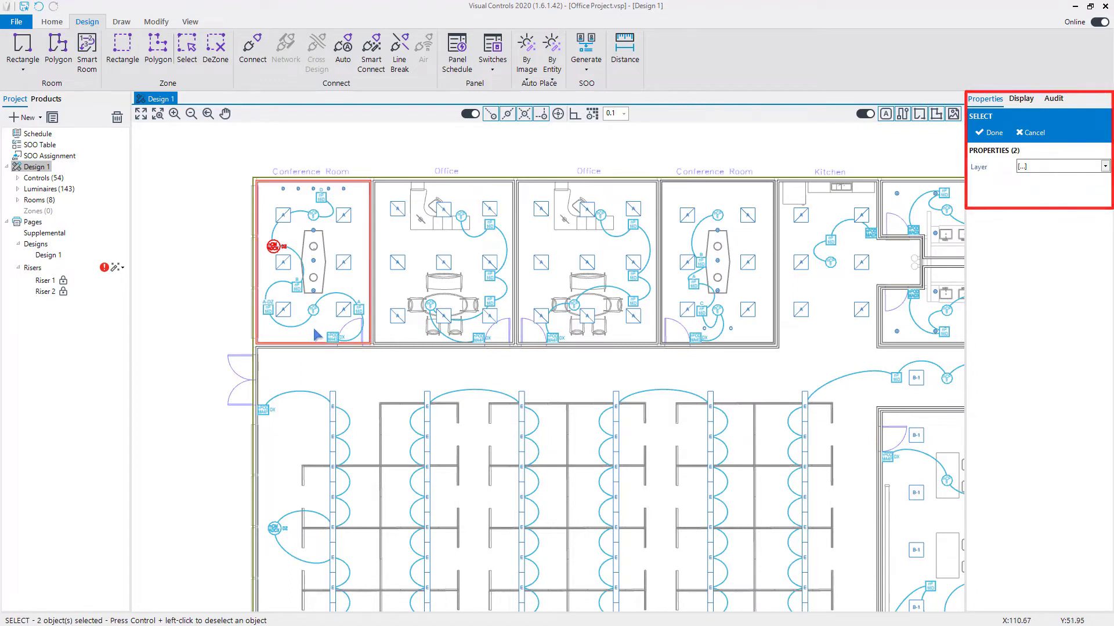
{"action": "key", "text": "Escape"}
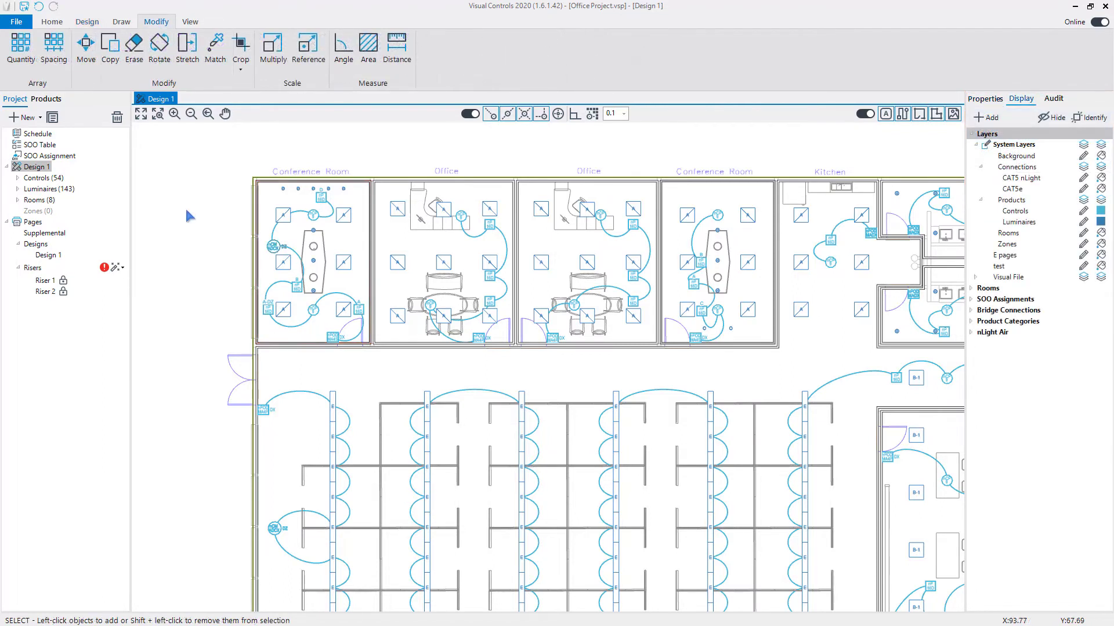
Step: Expand the layers and _Office Site.DWG sub-layers, then colour by SOO assignment and product category
{"action": "left_click", "coordinate": [160, 49]}
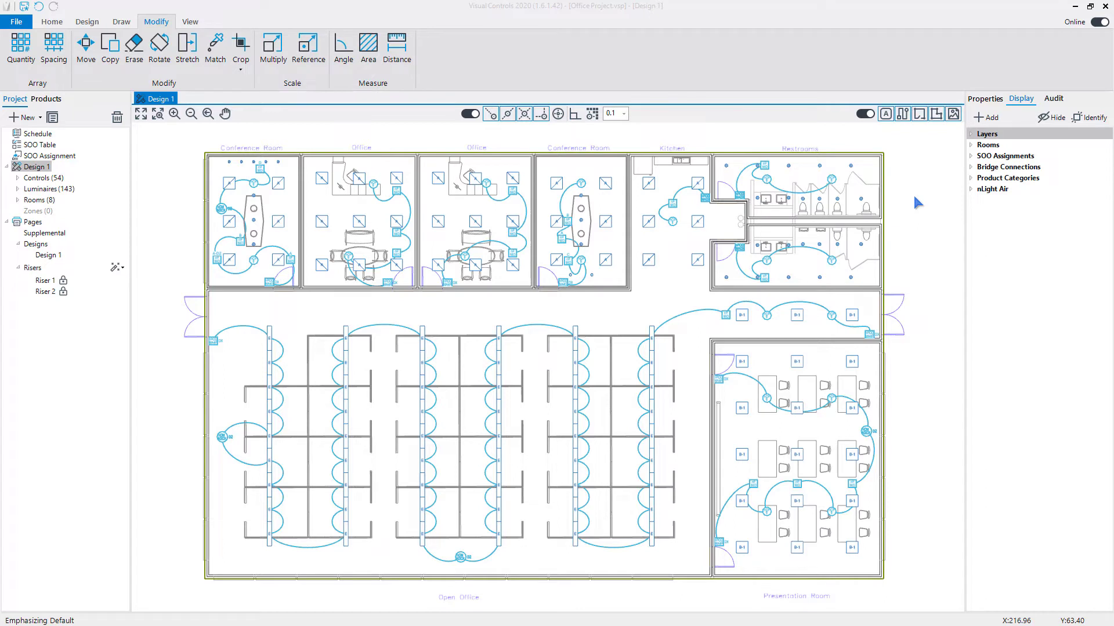
{"action": "left_click", "coordinate": [972, 135]}
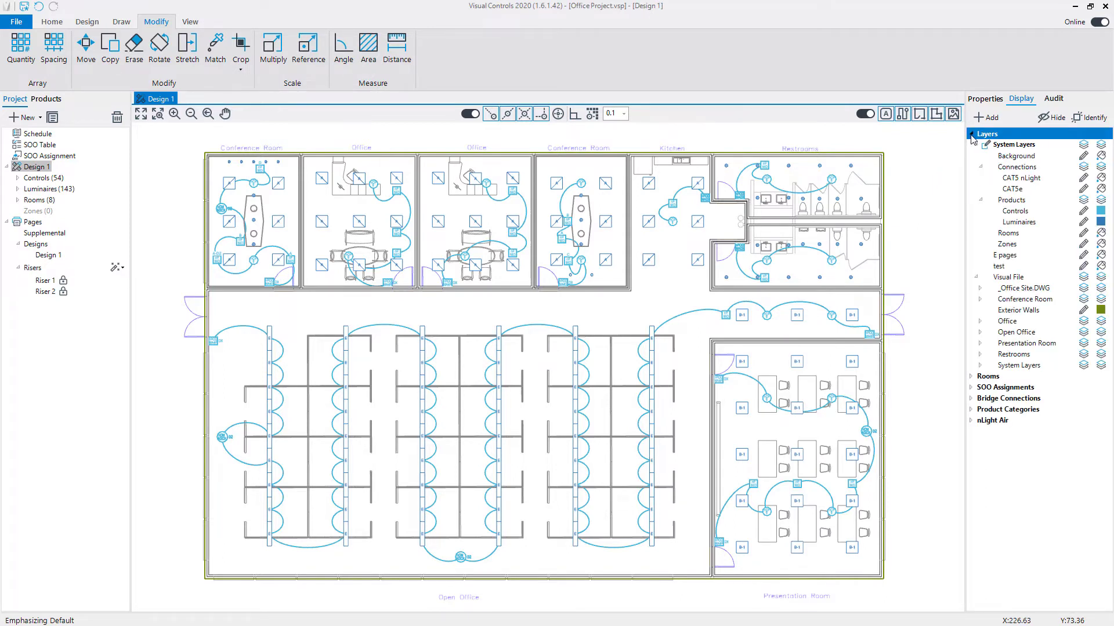
{"action": "left_click", "coordinate": [980, 292]}
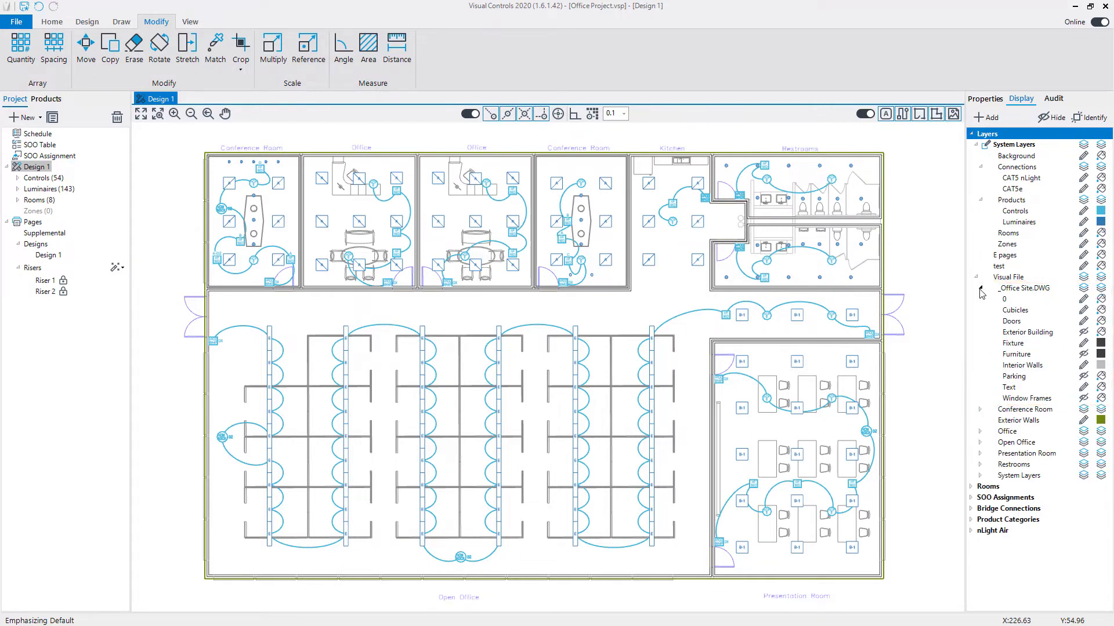
{"action": "left_click", "coordinate": [972, 502]}
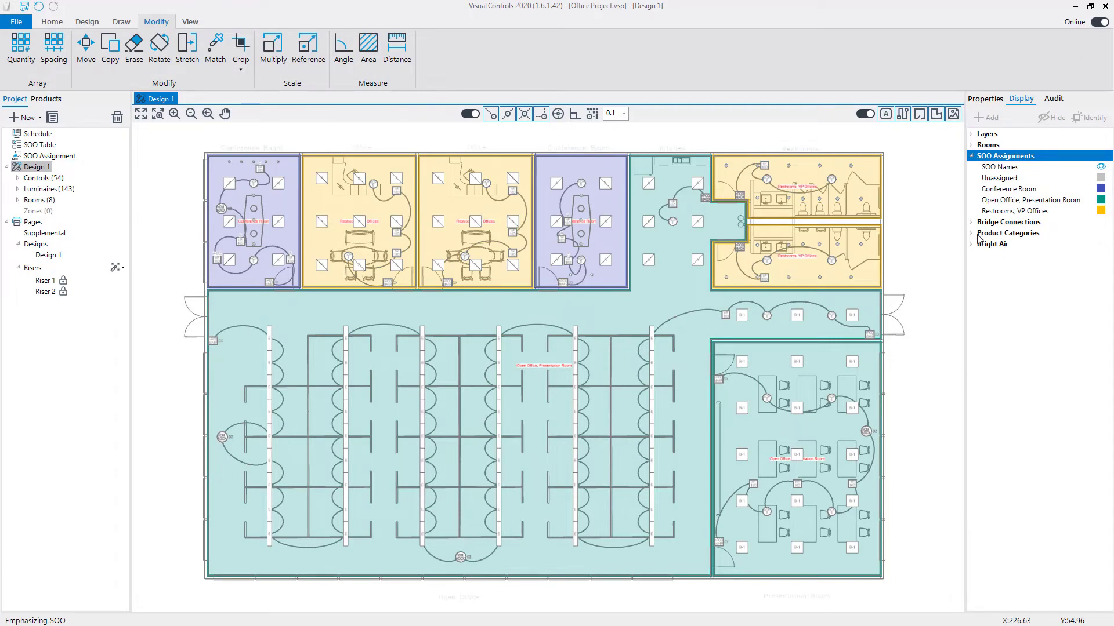
{"action": "left_click", "coordinate": [973, 233]}
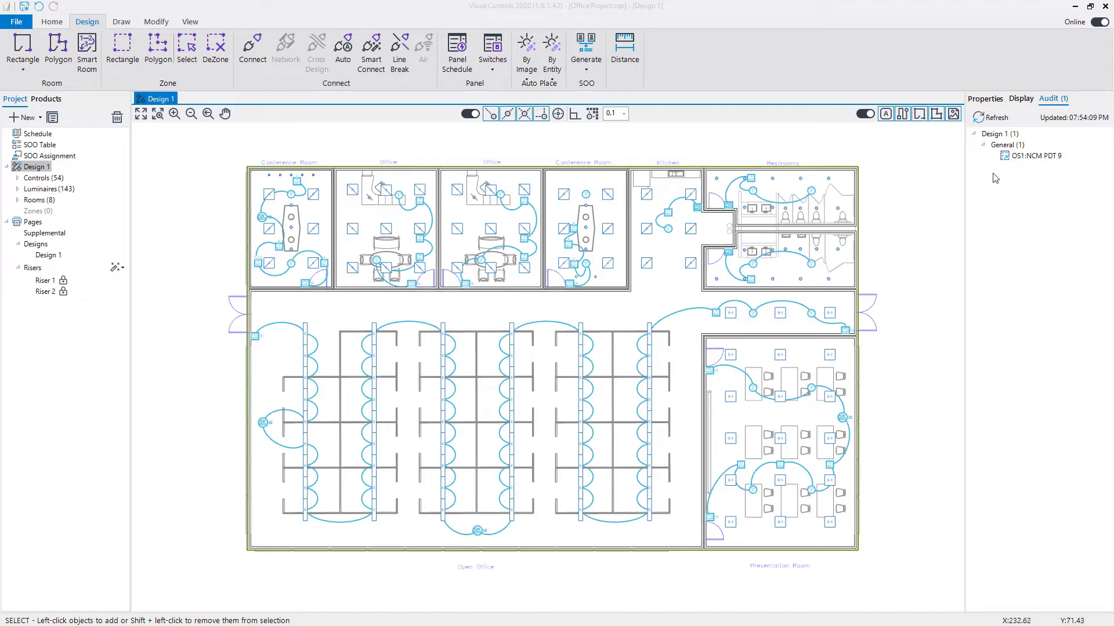
Step: Wire the flagged OS1:NCM PDT 9 sensor to nP 16D B and re-run the audit
{"action": "left_click", "coordinate": [1047, 162]}
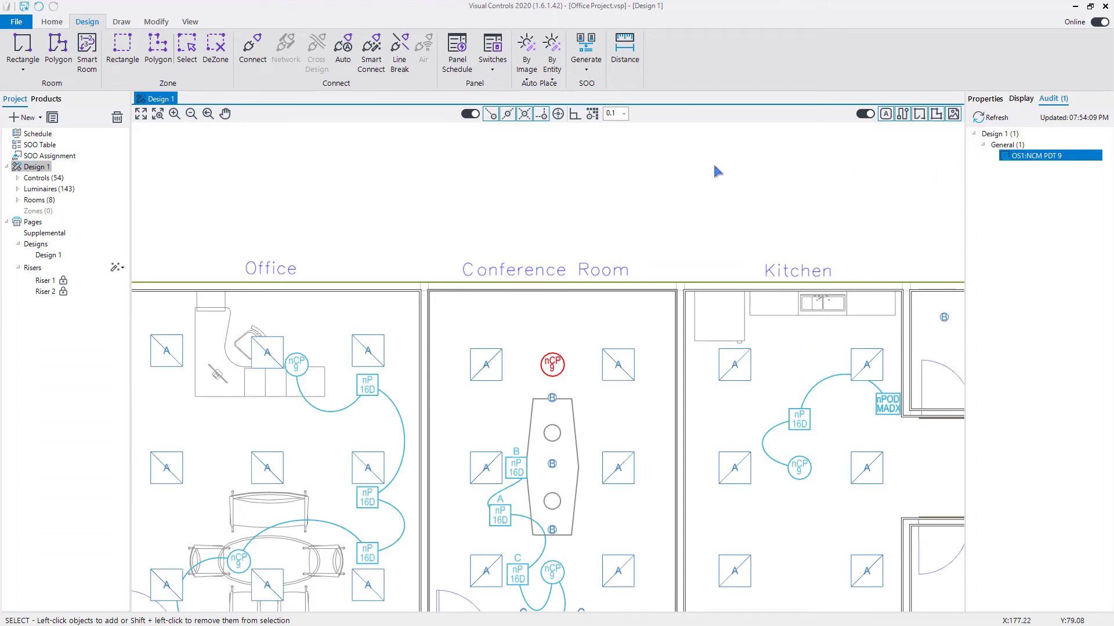
{"action": "left_click", "coordinate": [253, 49]}
{"action": "left_click", "coordinate": [515, 468]}
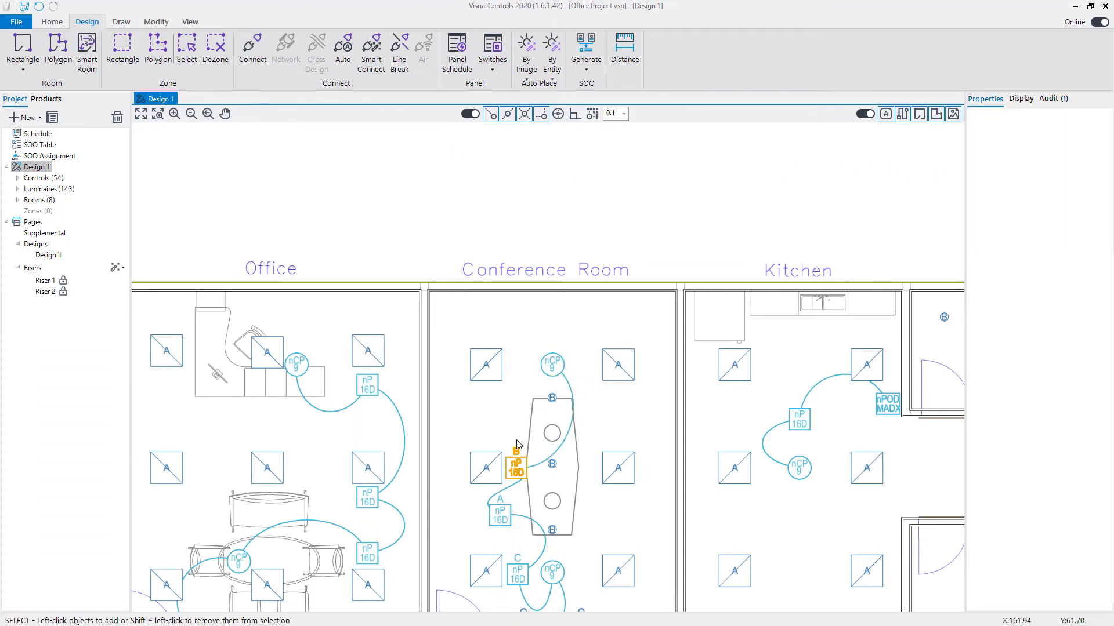
{"action": "left_click", "coordinate": [1049, 102]}
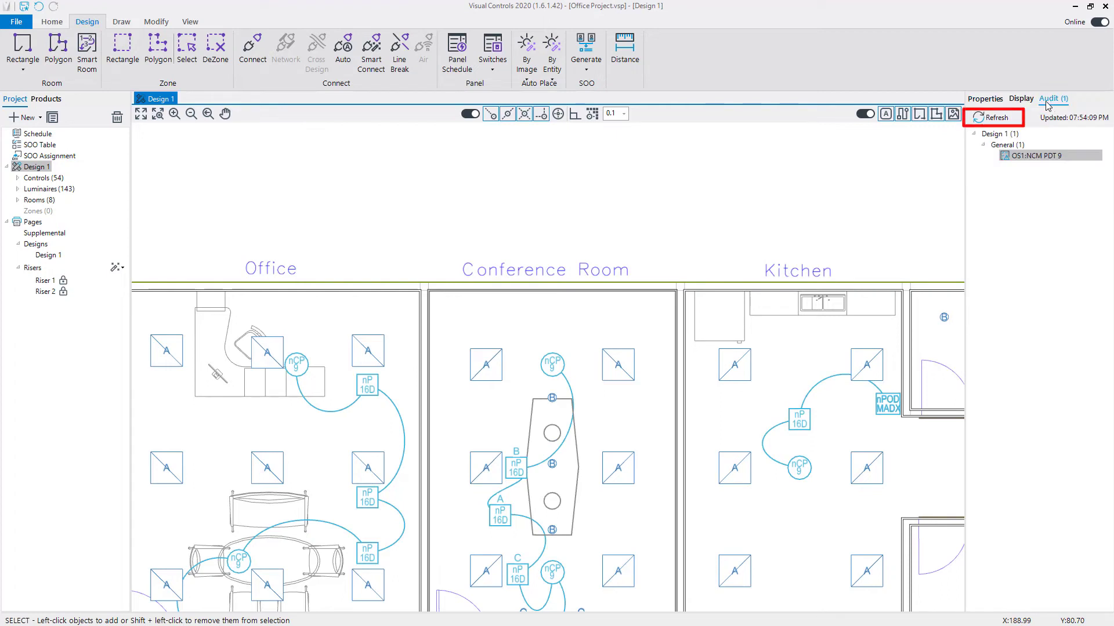
{"action": "left_click", "coordinate": [994, 118]}
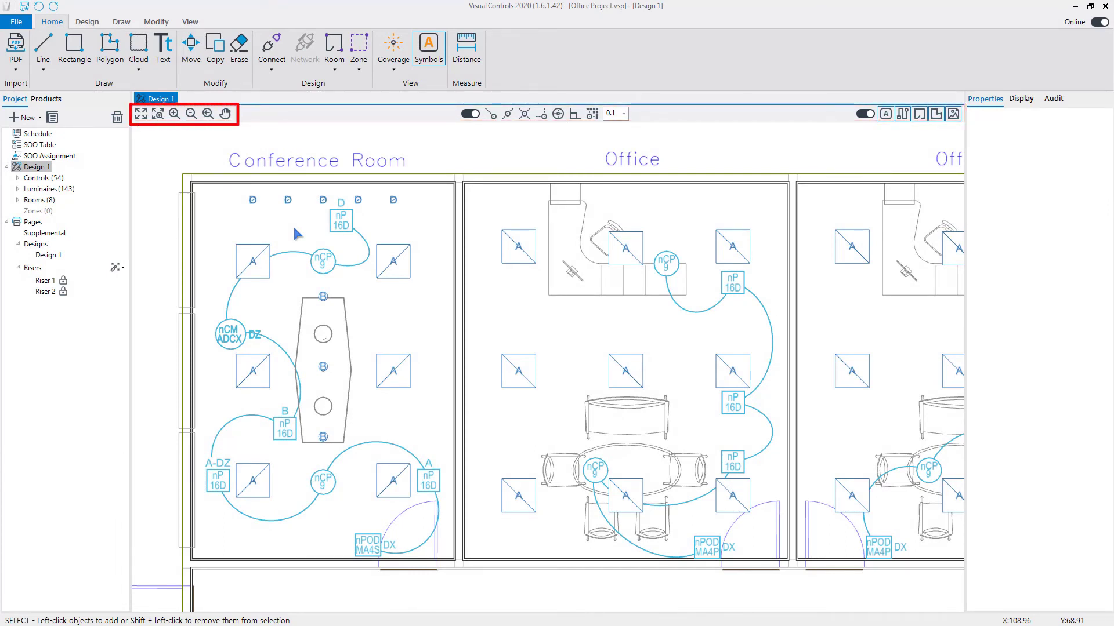
{"action": "left_click", "coordinate": [225, 114]}
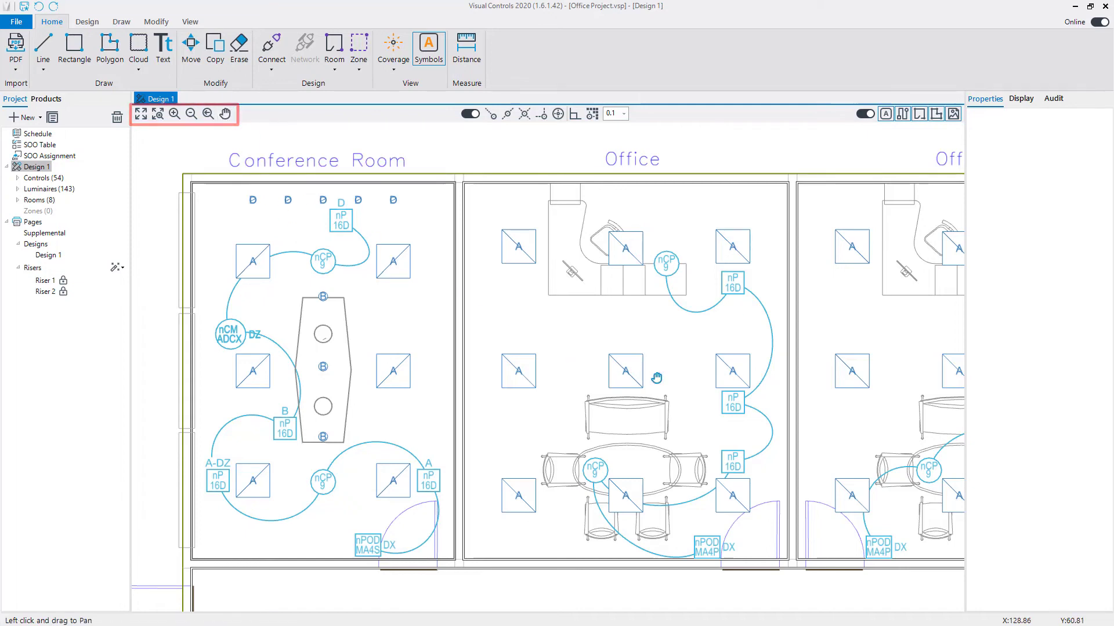
{"action": "mouse_move", "coordinate": [630, 369]}
{"action": "left_mouse_down"}
{"action": "mouse_move", "coordinate": [534, 346]}
{"action": "mouse_move", "coordinate": [178, 378]}
{"action": "left_mouse_up"}
{"action": "key", "text": "Escape"}
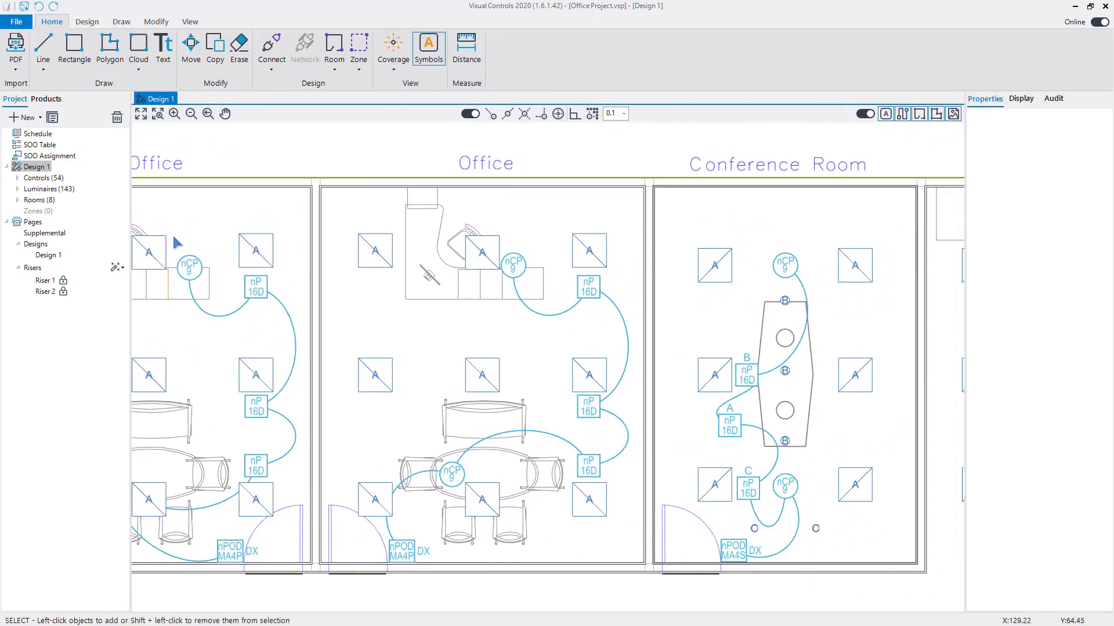
{"action": "left_click", "coordinate": [141, 115]}
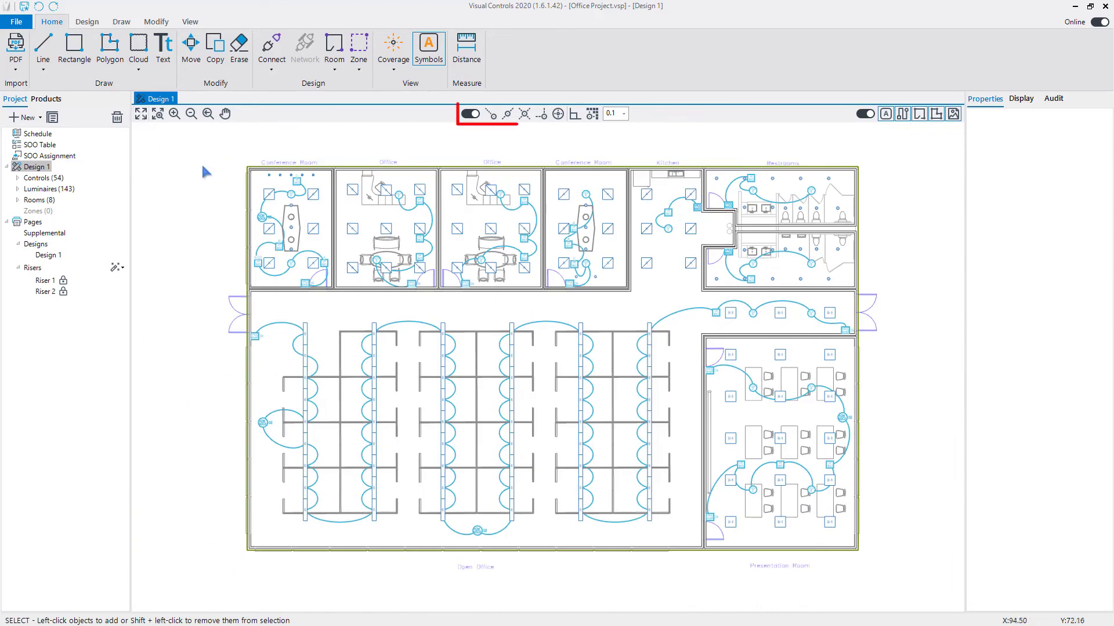
{"action": "left_click", "coordinate": [42, 50]}
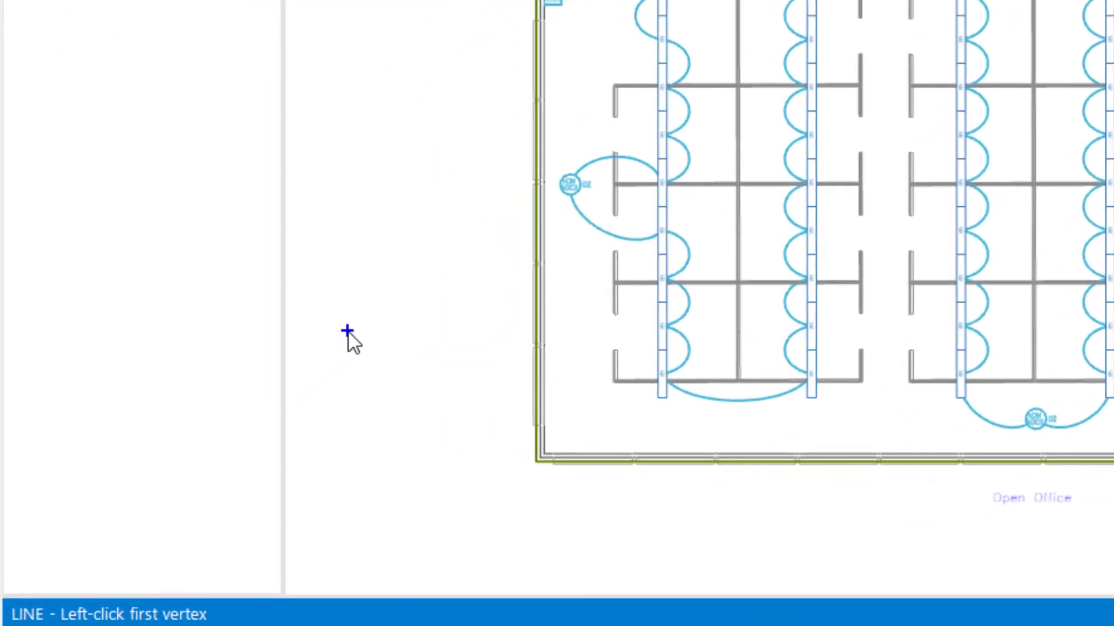
{"action": "left_click", "coordinate": [347, 331]}
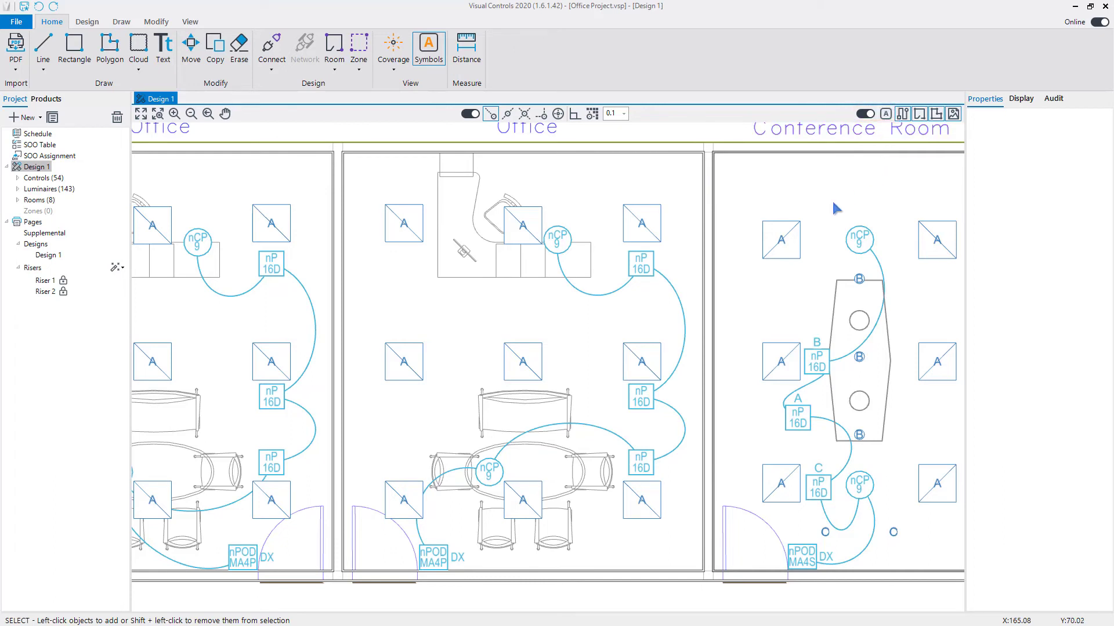
{"action": "left_click", "coordinate": [634, 263]}
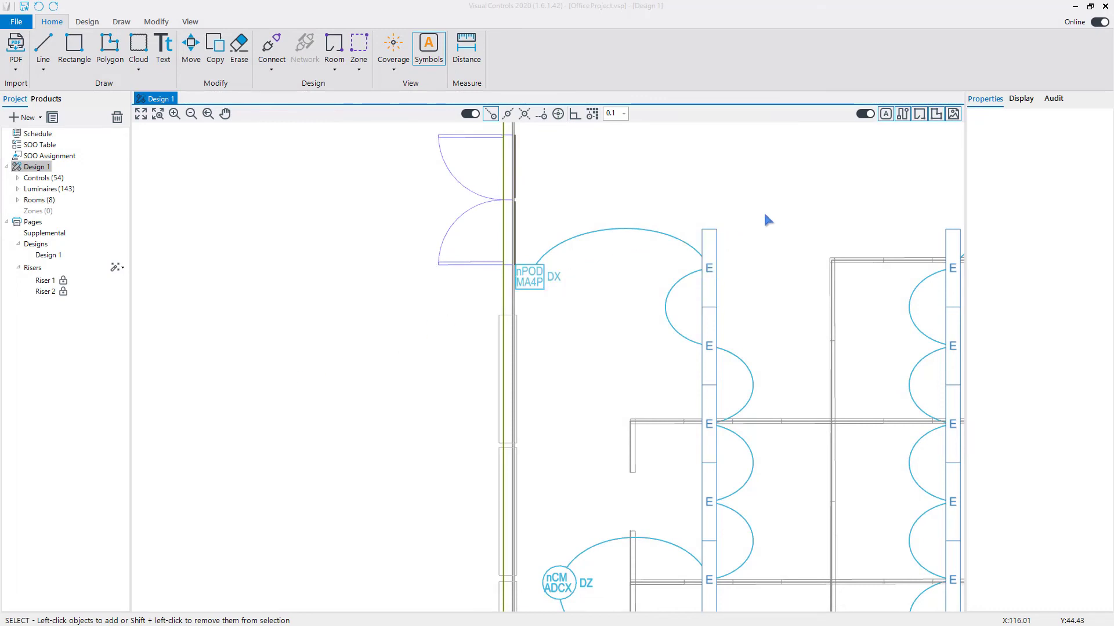
Step: Drag the left row's top luminaire up and to the right, keeping its wire to the nPOD MA4P
{"action": "middle_click_drag", "start_coordinate": [764, 211], "coordinate": [387, 216]}
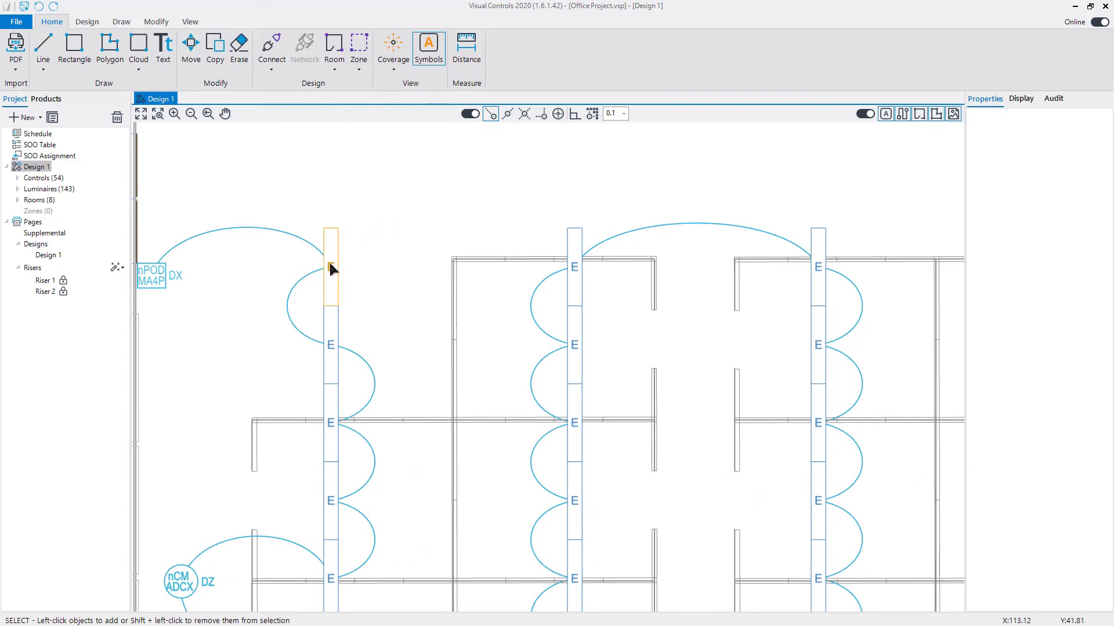
{"action": "left_click_drag", "start_coordinate": [329, 263], "coordinate": [424, 174]}
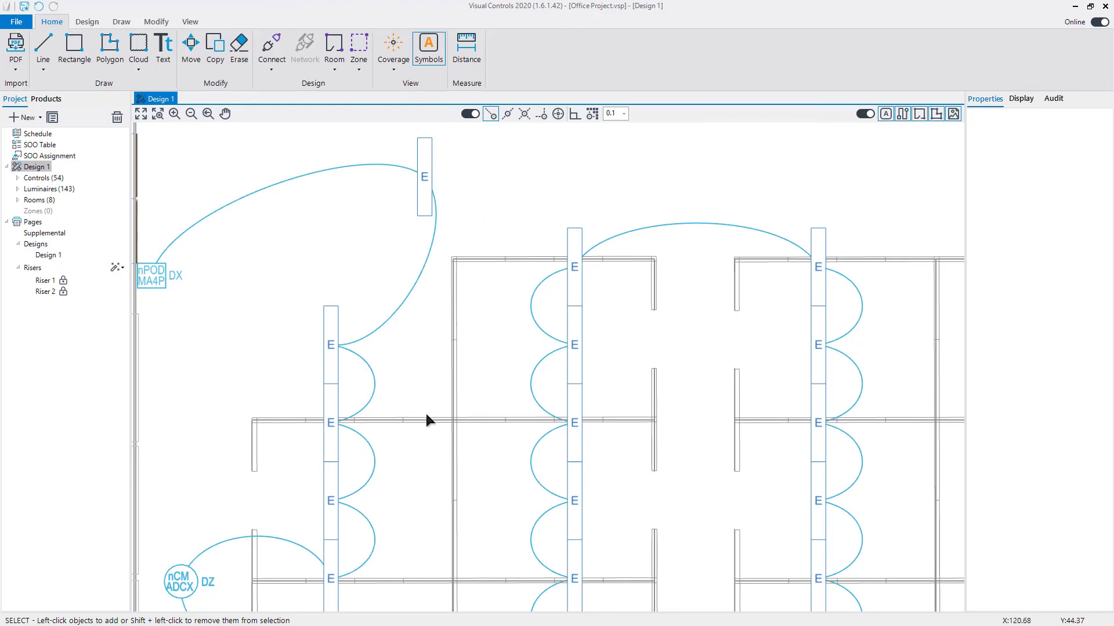
Step: Copy three left-row luminaires into a new column farther left, bringing the luminaire count to 146
{"action": "left_click", "coordinate": [333, 355]}
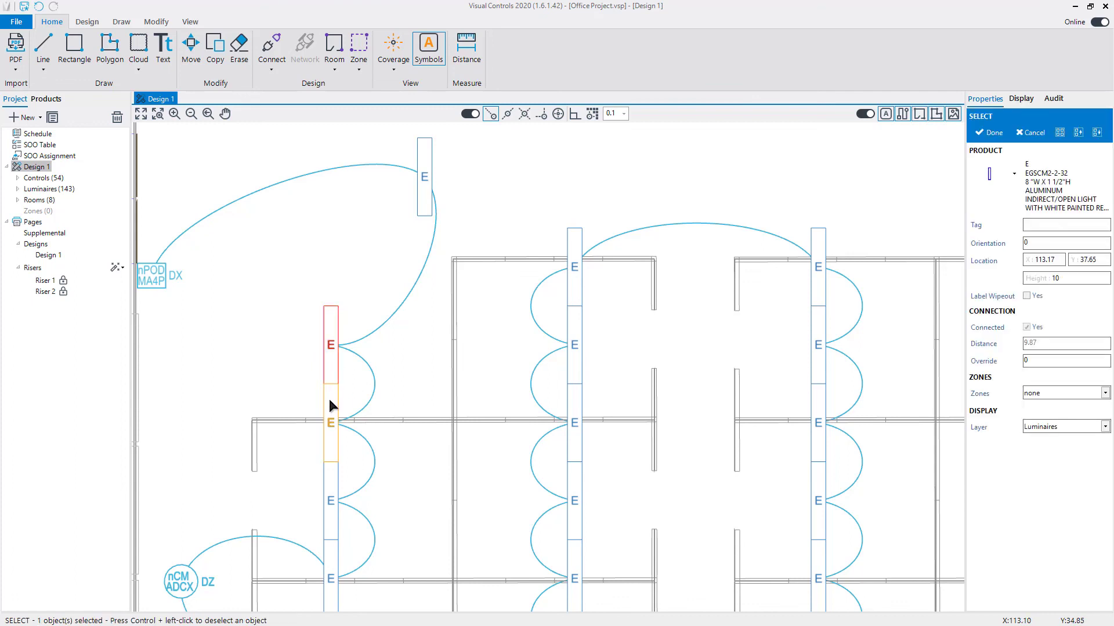
{"action": "left_click", "coordinate": [329, 399]}
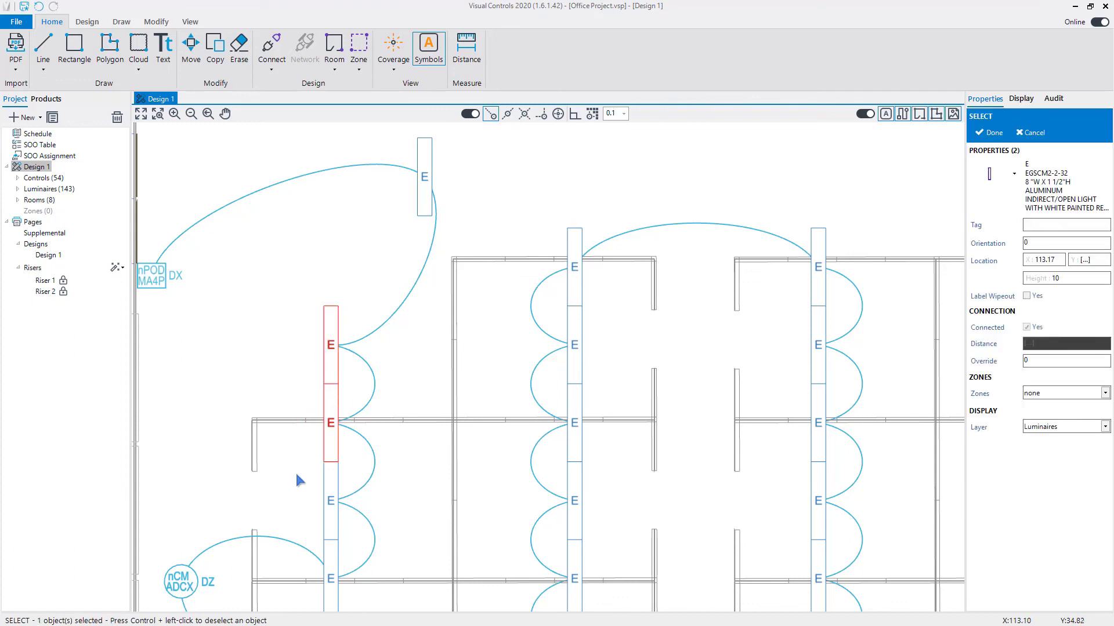
{"action": "left_click", "coordinate": [328, 485]}
{"action": "left_click", "coordinate": [215, 47]}
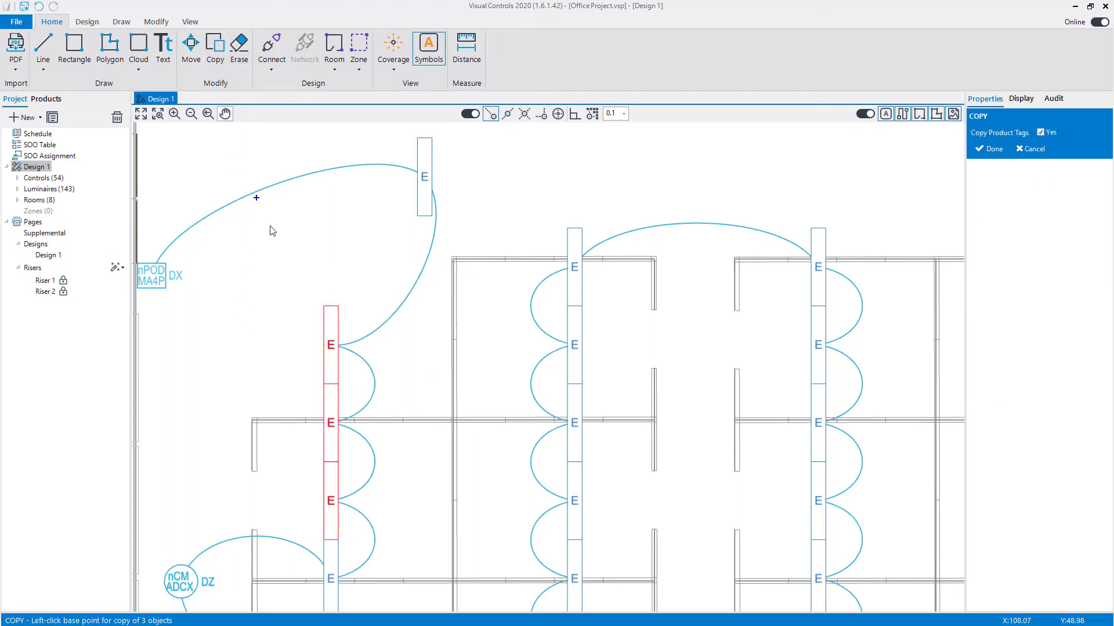
{"action": "left_click", "coordinate": [325, 258]}
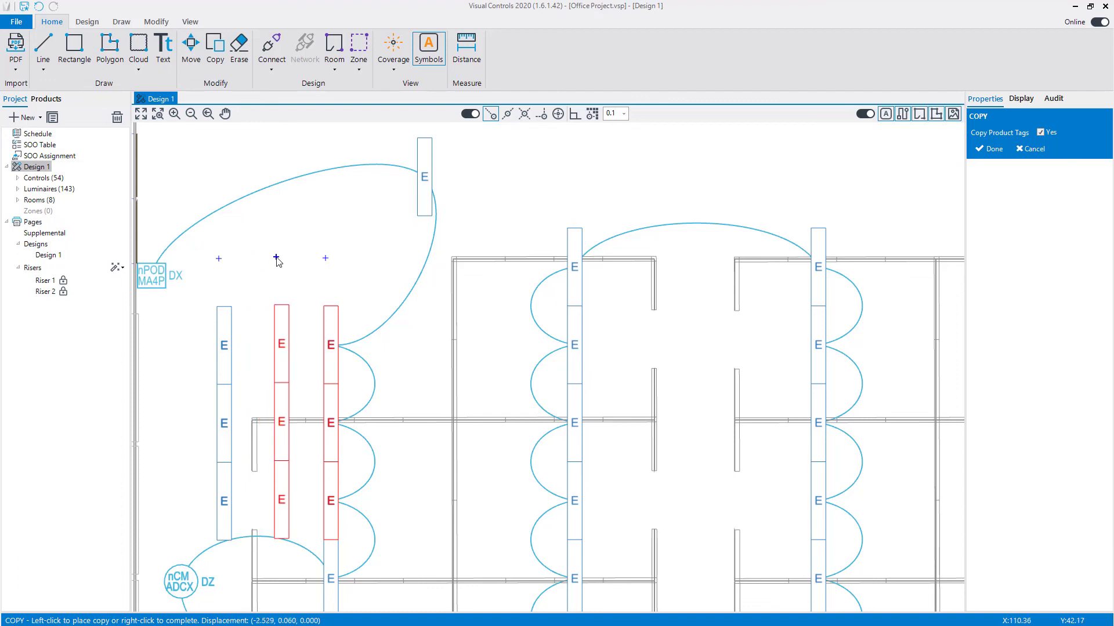
{"action": "right_click", "coordinate": [277, 262]}
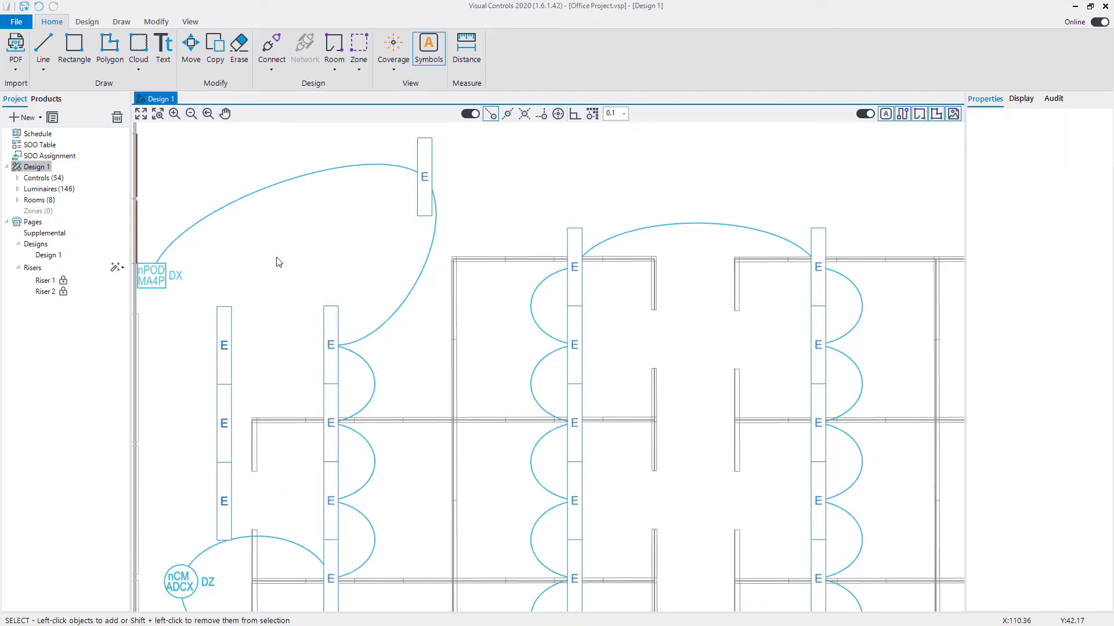